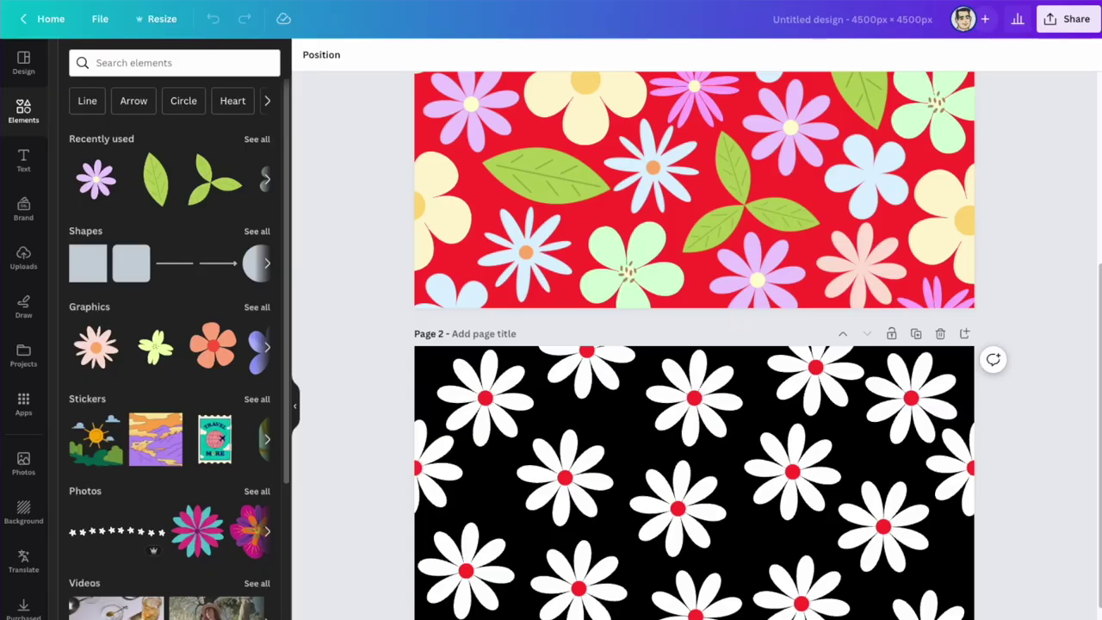
Scroll down the Merch on Demand product grid to review the red flower pattern on each product.
scroll(694, 344, down, 2)
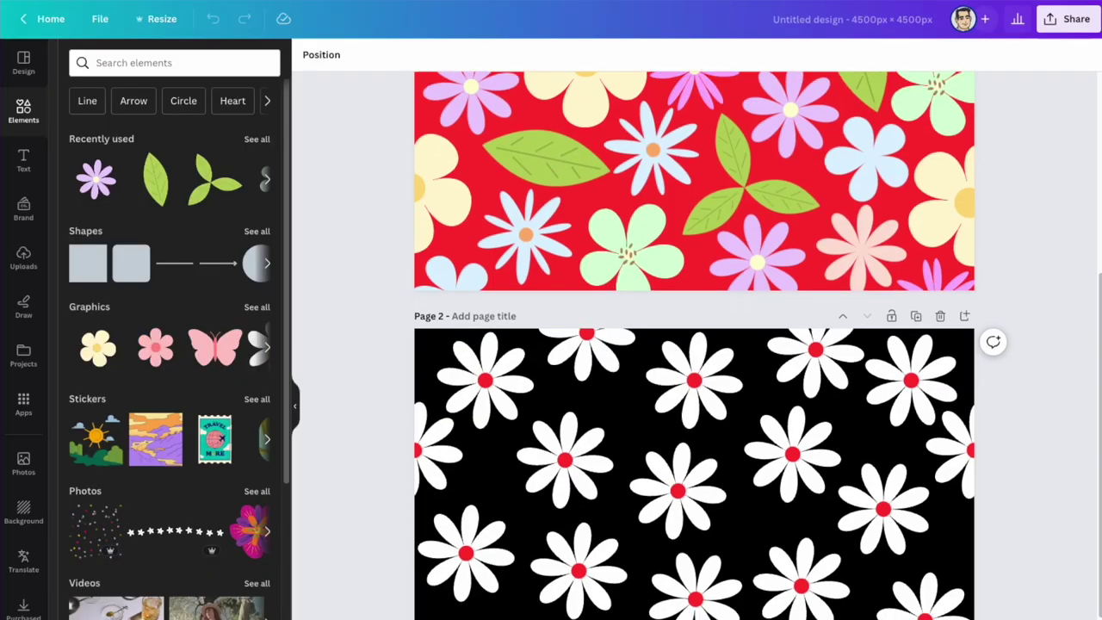
scroll(694, 345, down, 1)
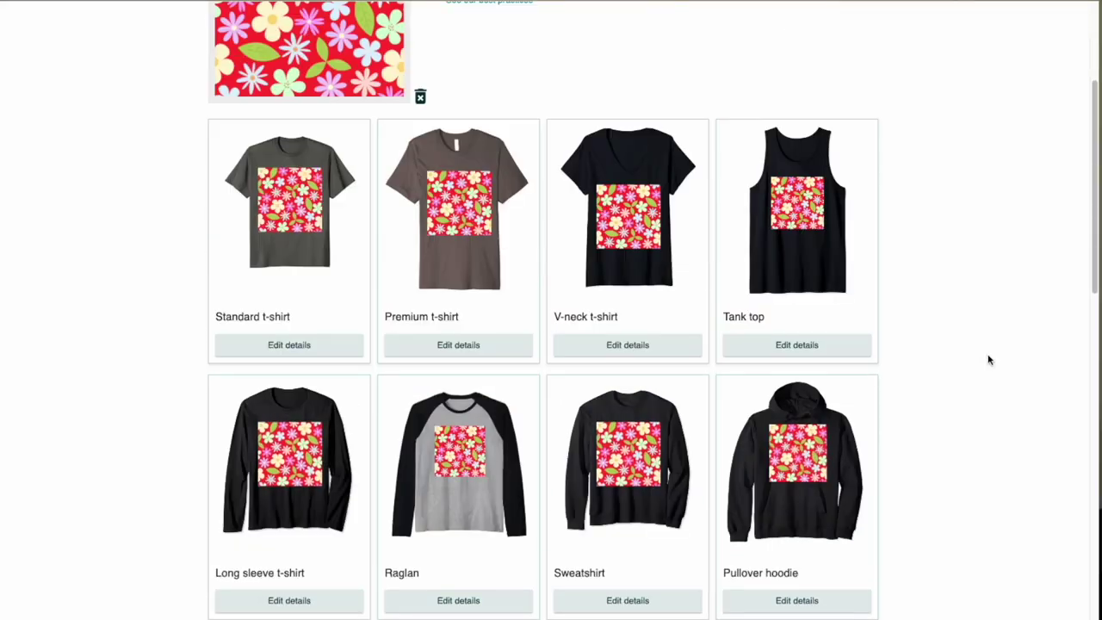
scroll(986, 404, down, 5)
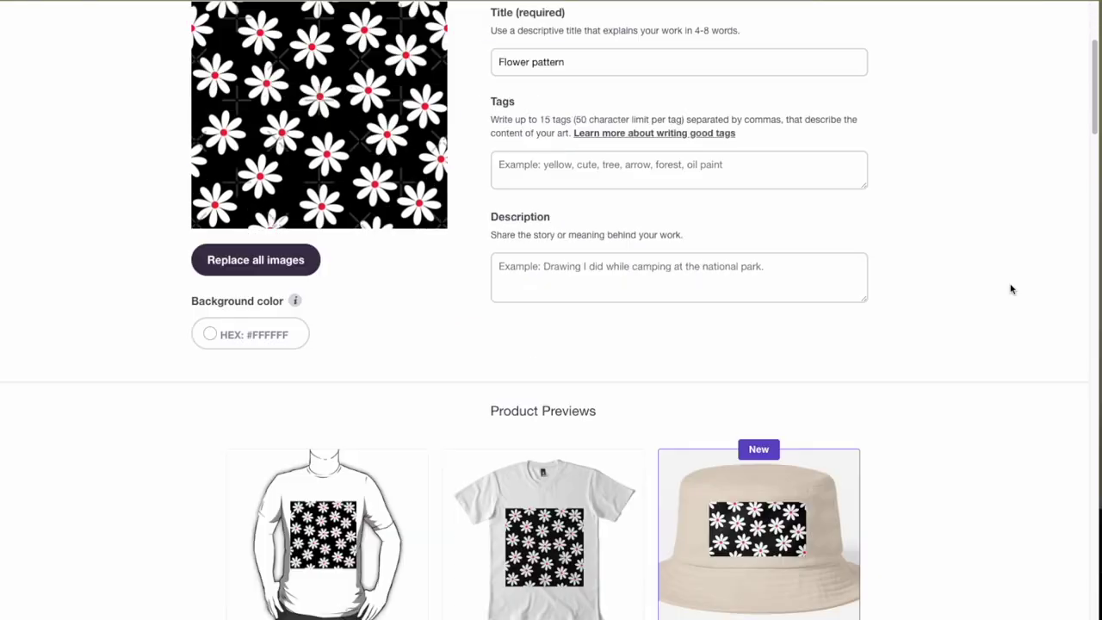
scroll(1008, 288, down, 10)
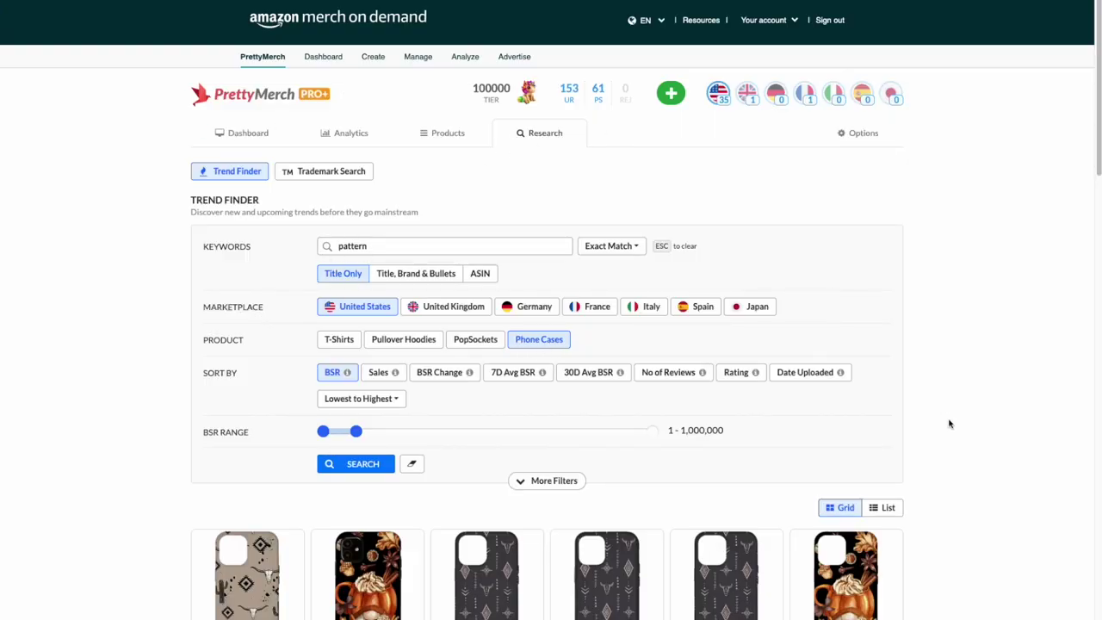
scroll(979, 443, down, 9)
scroll(990, 450, down, 10)
scroll(990, 449, down, 12)
scroll(990, 449, down, 3)
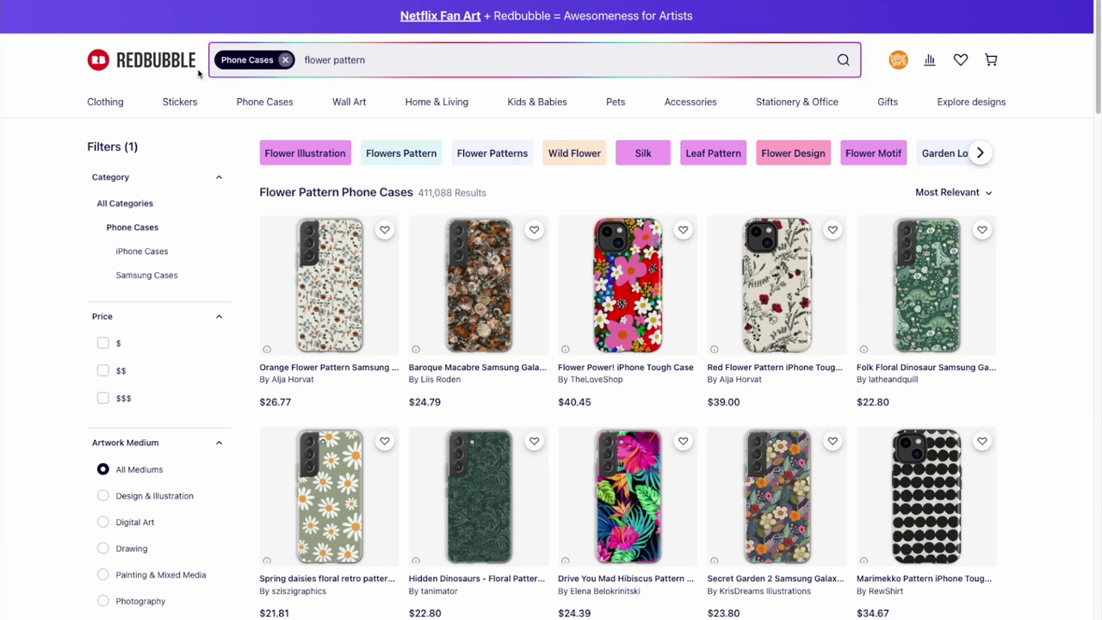
scroll(986, 349, down, 3)
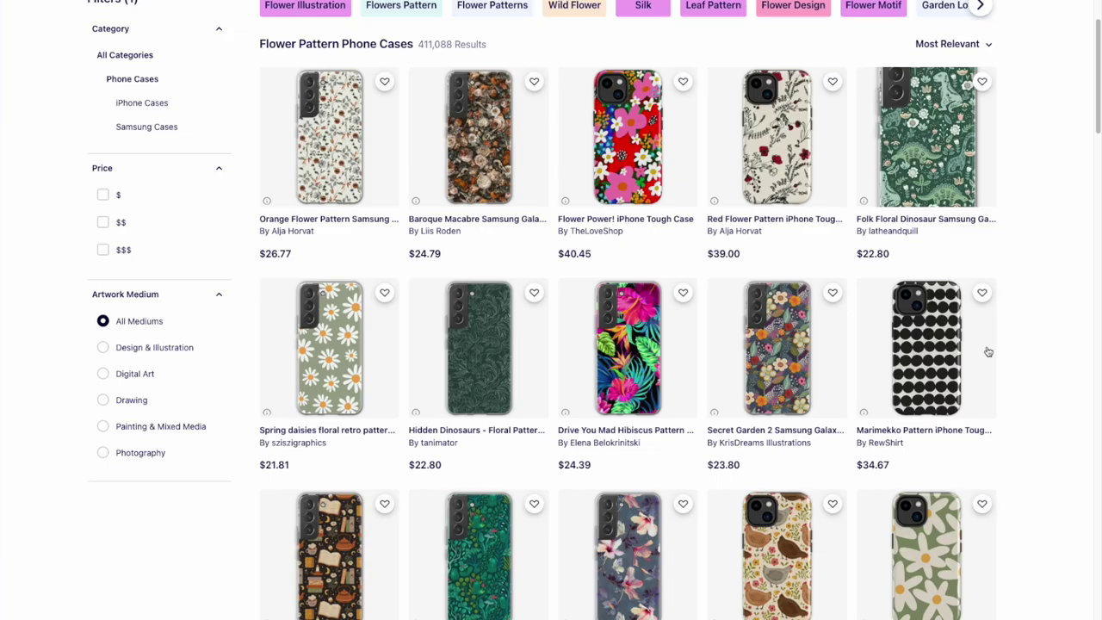
scroll(1006, 415, down, 5)
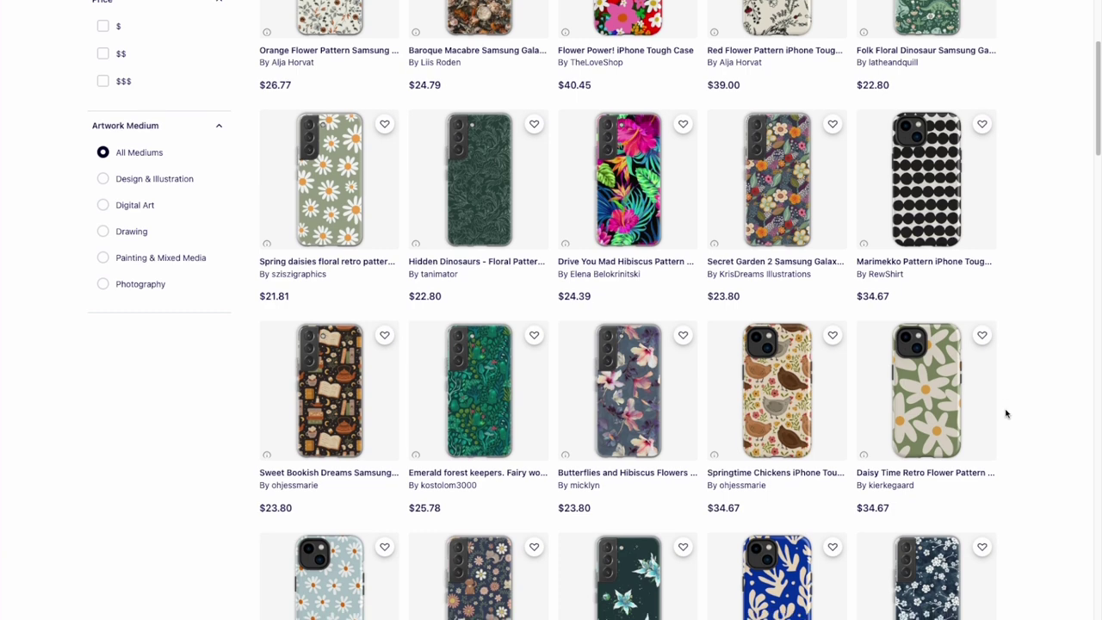
scroll(1005, 414, down, 3)
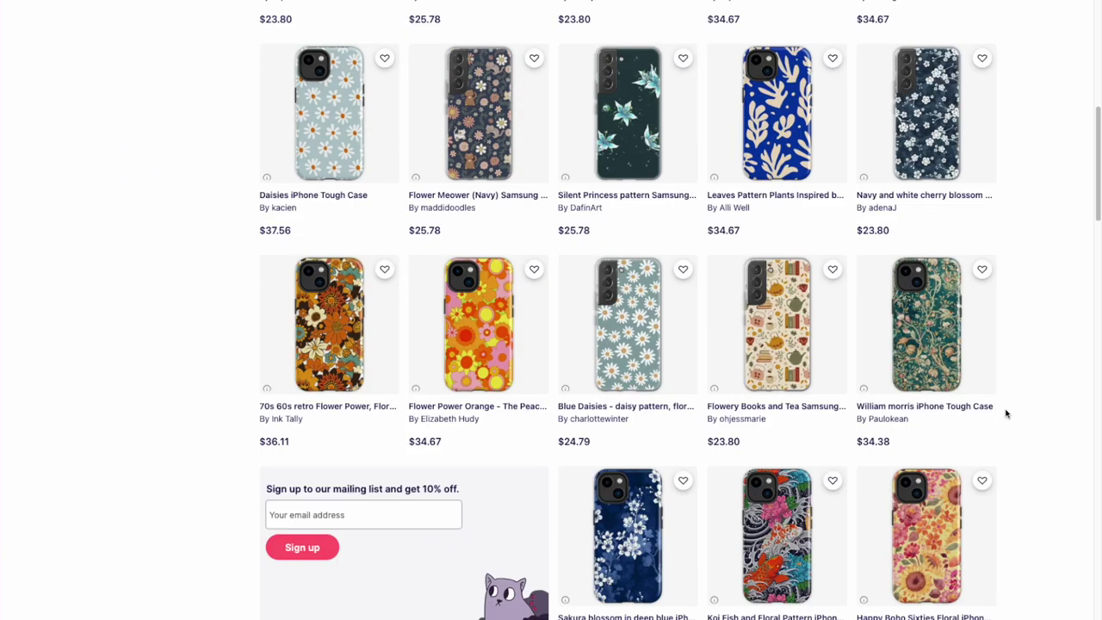
scroll(1006, 414, down, 3)
scroll(1006, 414, down, 3)
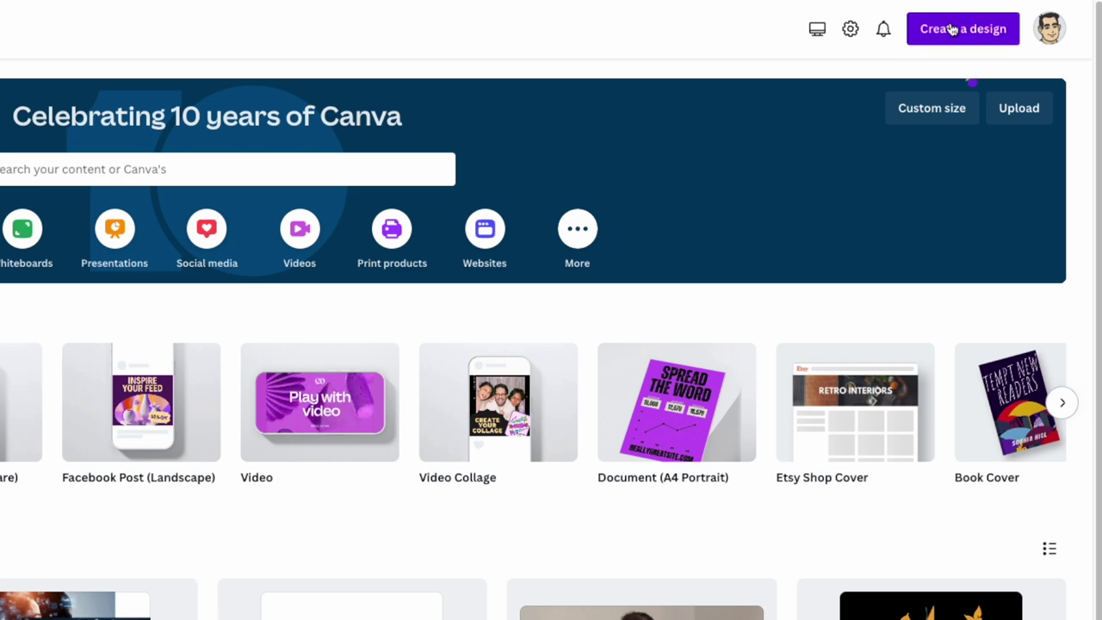
Create a new blank design using the recent 4500 × 4500 px custom size.
click(954, 29)
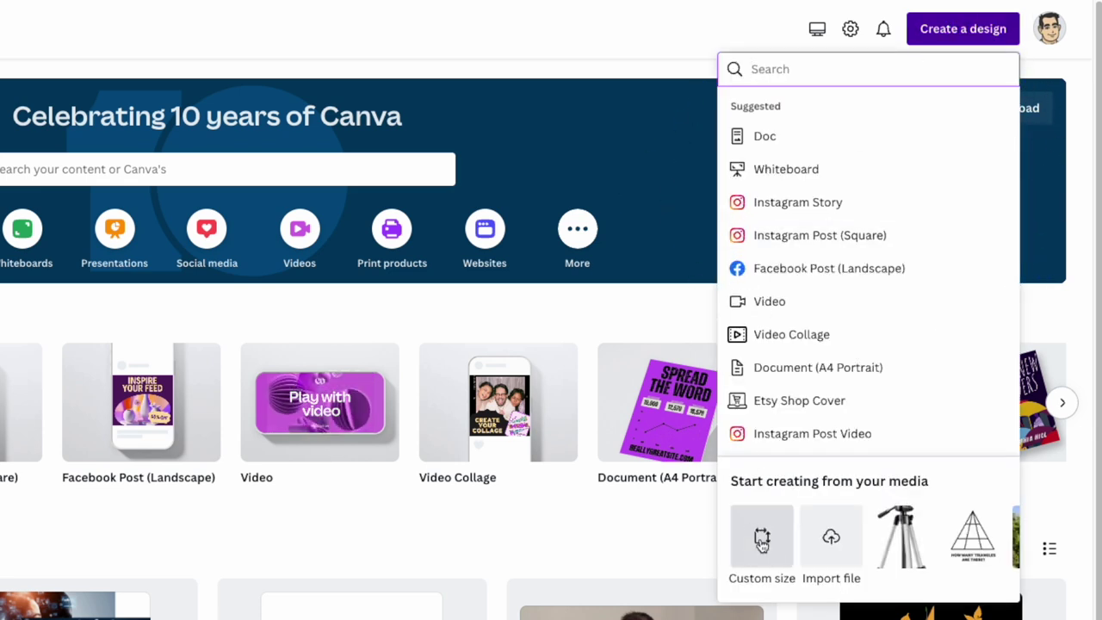
click(761, 543)
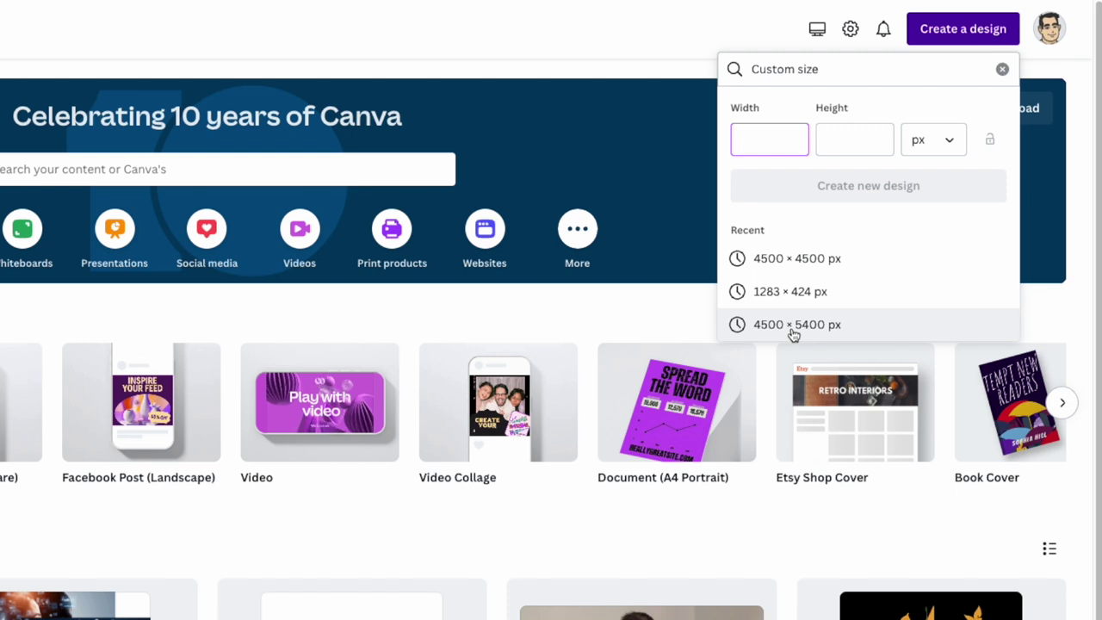
click(792, 272)
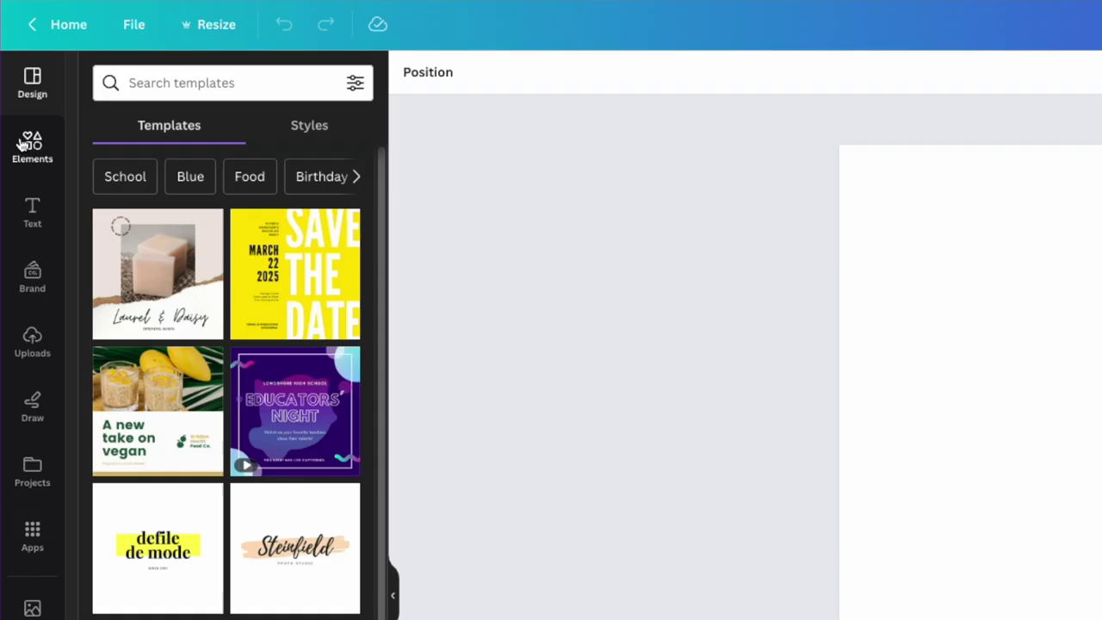
Search Elements for 'flower', show all graphics, and add the cream flower to the page.
click(12, 112)
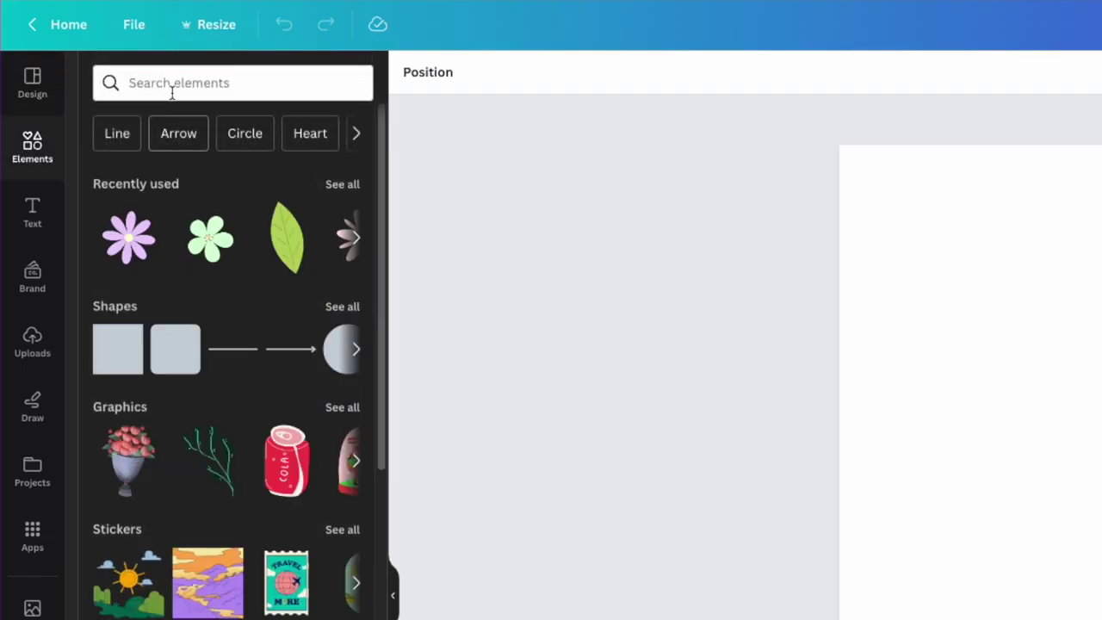
click(164, 83)
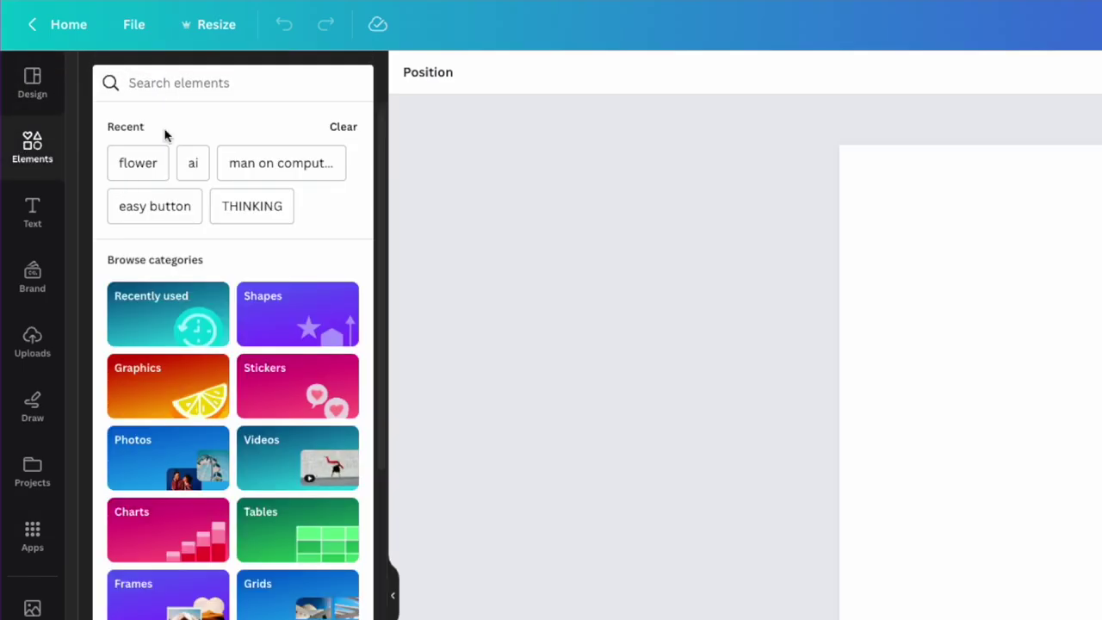
text(flower)
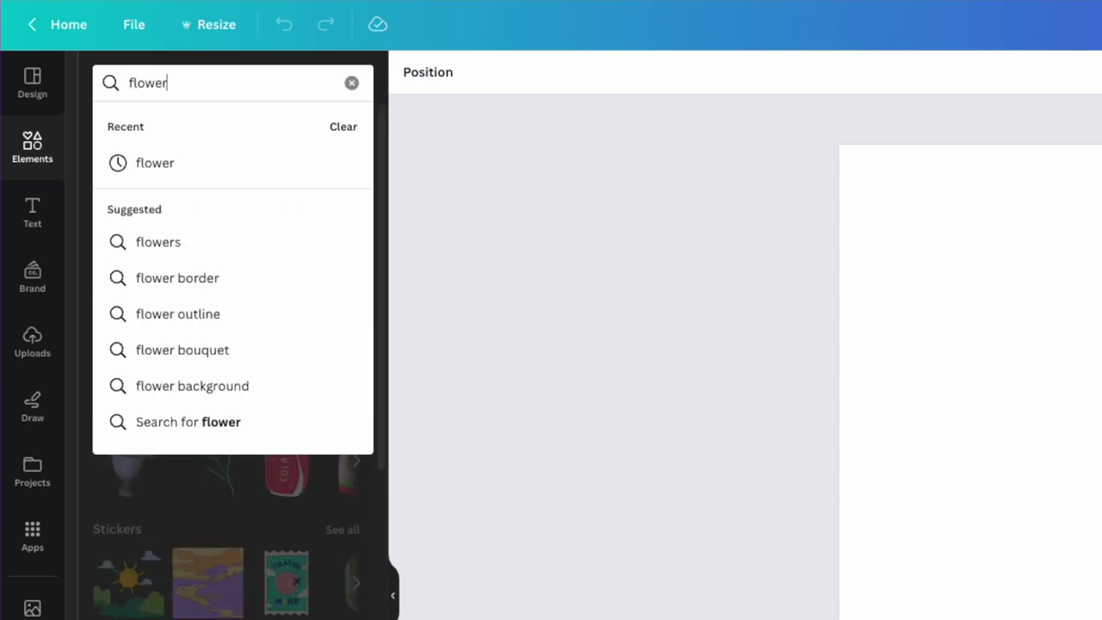
key(Return)
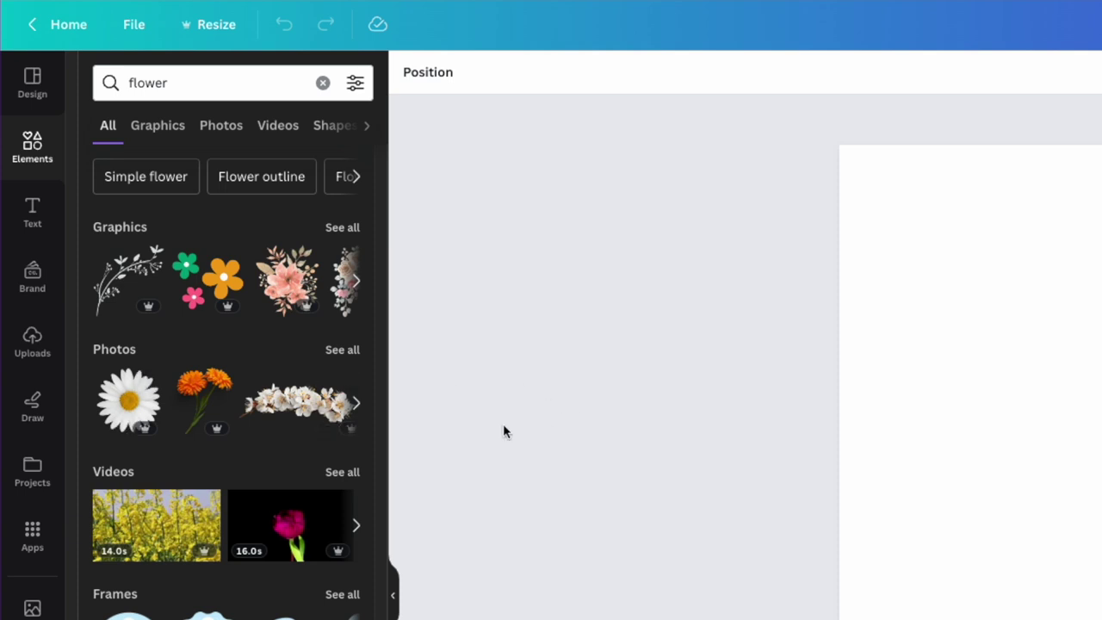
click(342, 229)
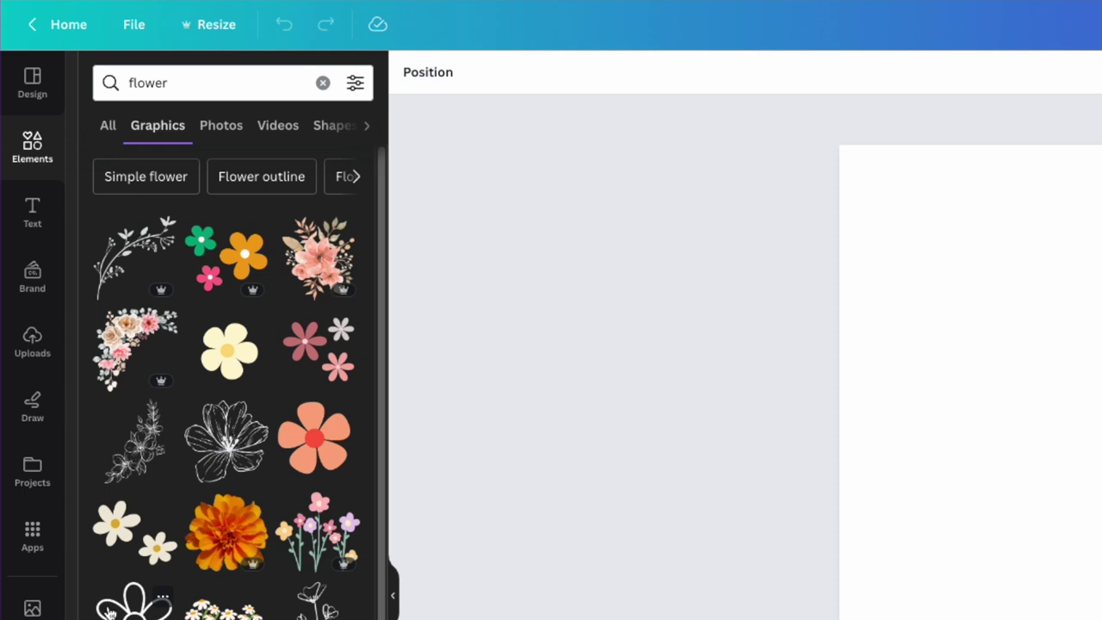
click(231, 356)
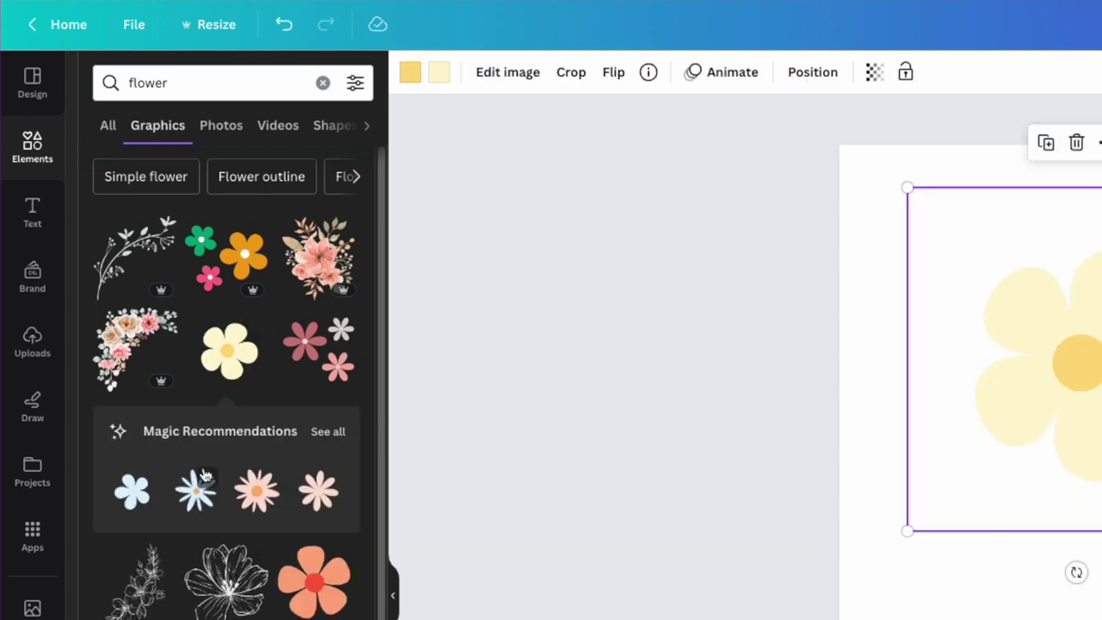
Add two pink daisies, a light blue flower, a mint flower, a three-leaf sprig and a single leaf from recommendations.
click(336, 440)
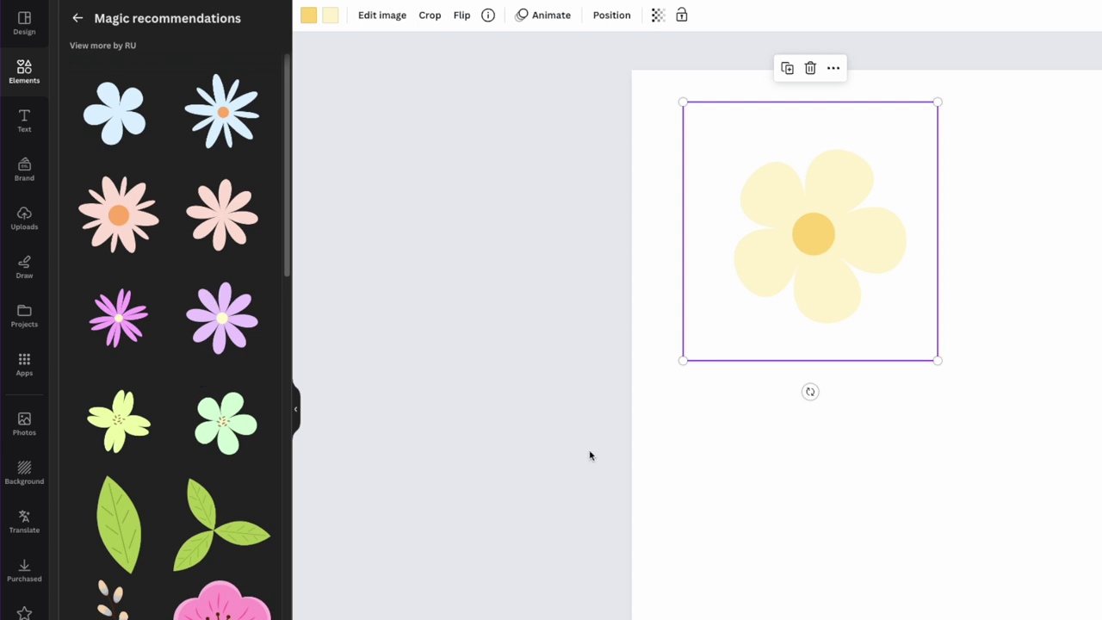
click(227, 308)
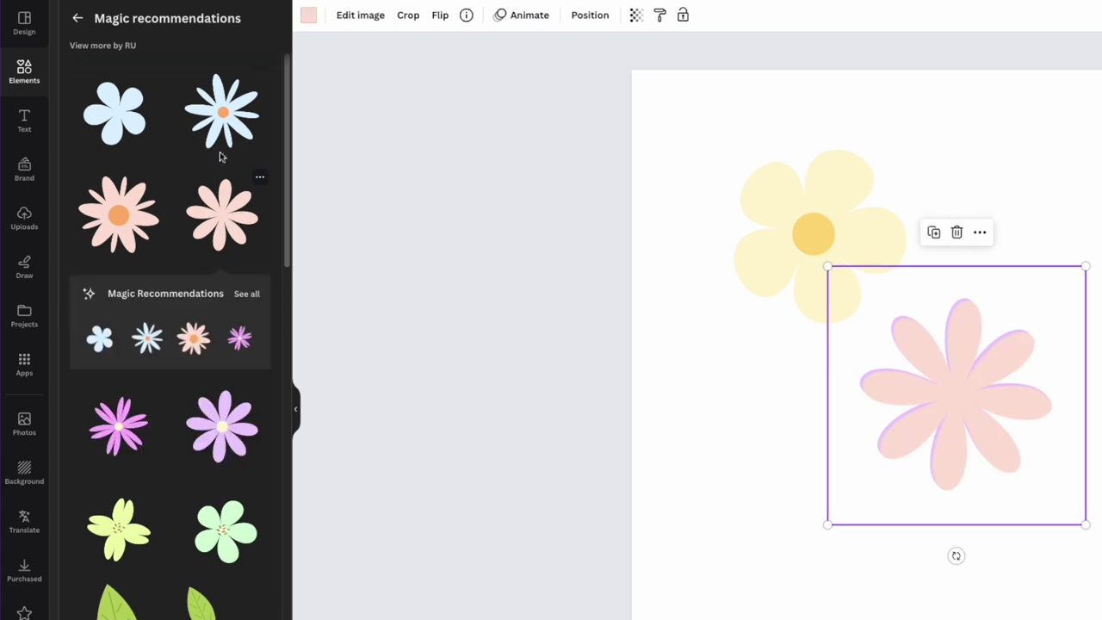
click(112, 123)
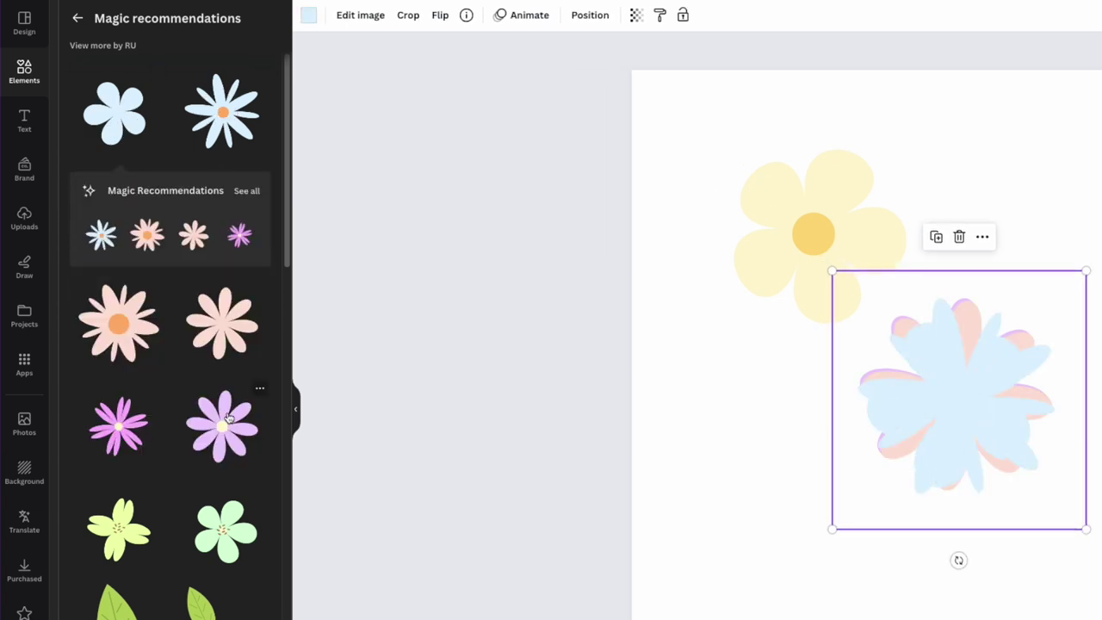
click(119, 427)
click(218, 534)
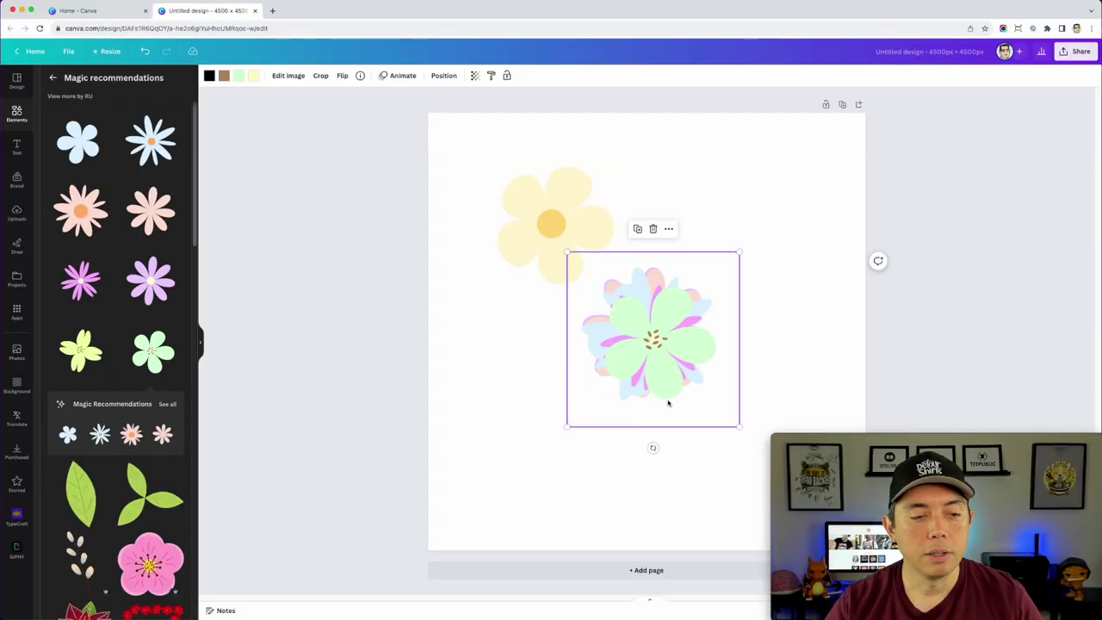
click(142, 495)
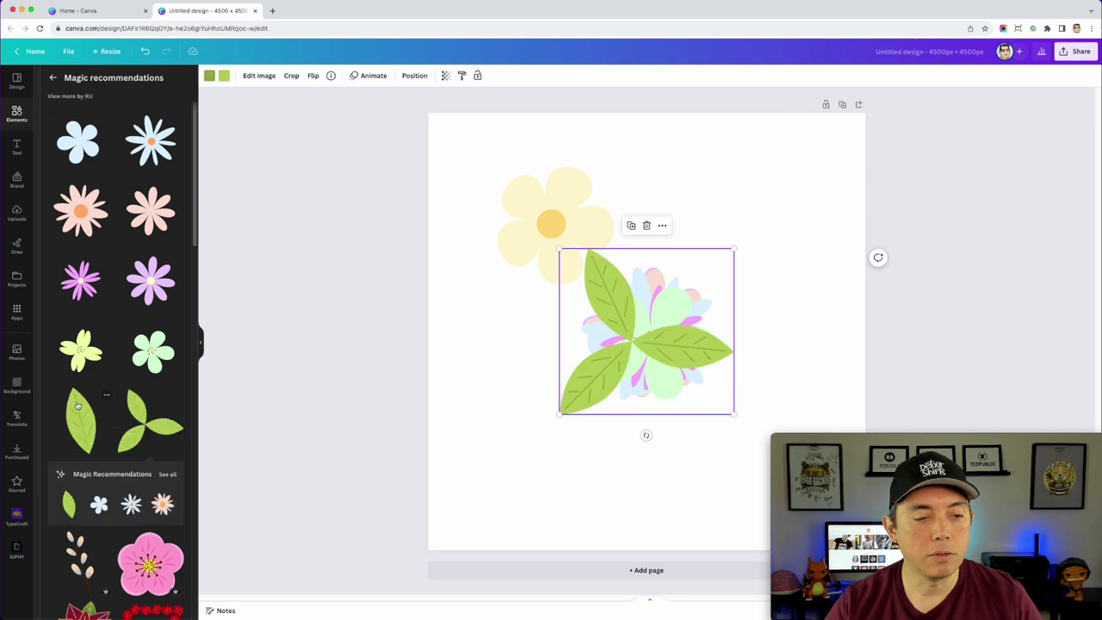
click(69, 504)
click(748, 256)
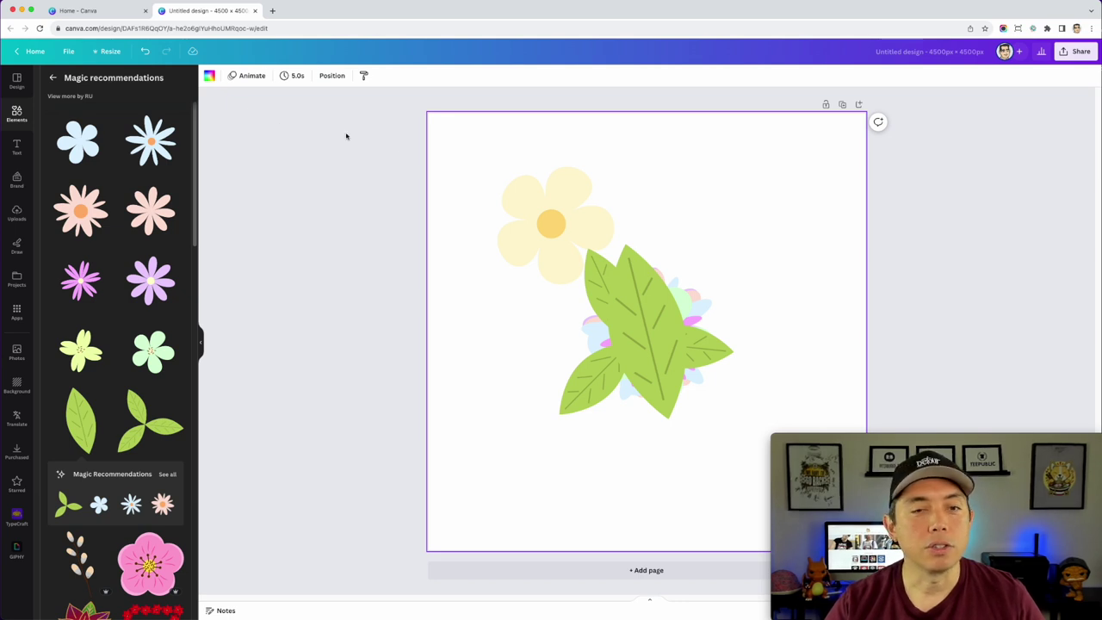
Set the page background colour to red, then move the cream flower top-left and shrink it.
click(209, 76)
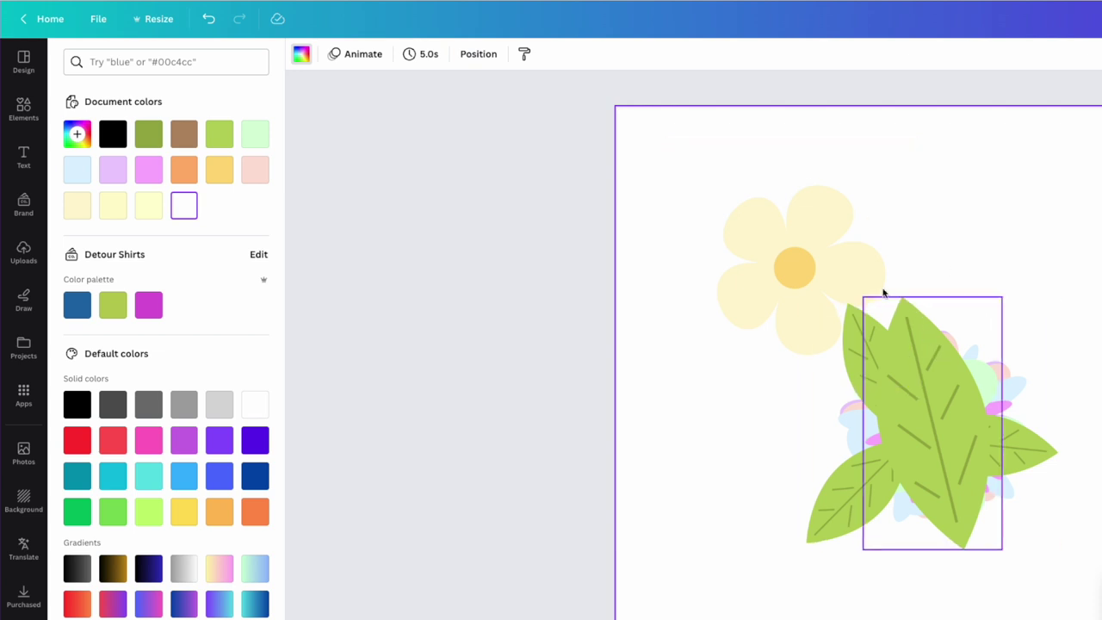
click(79, 444)
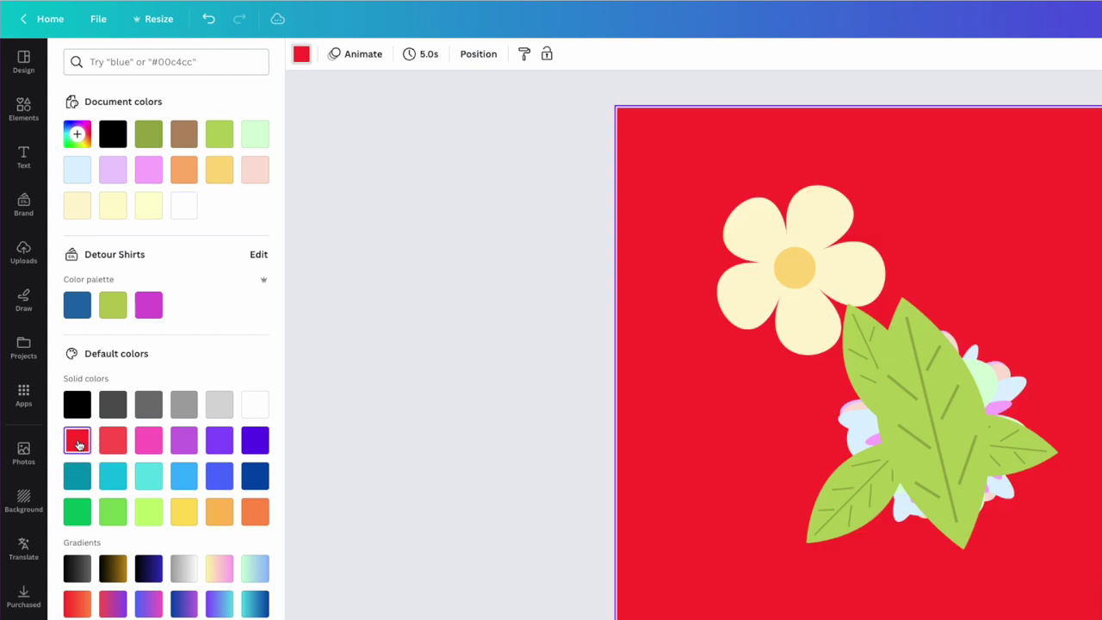
click(782, 290)
drag(782, 290, 679, 177)
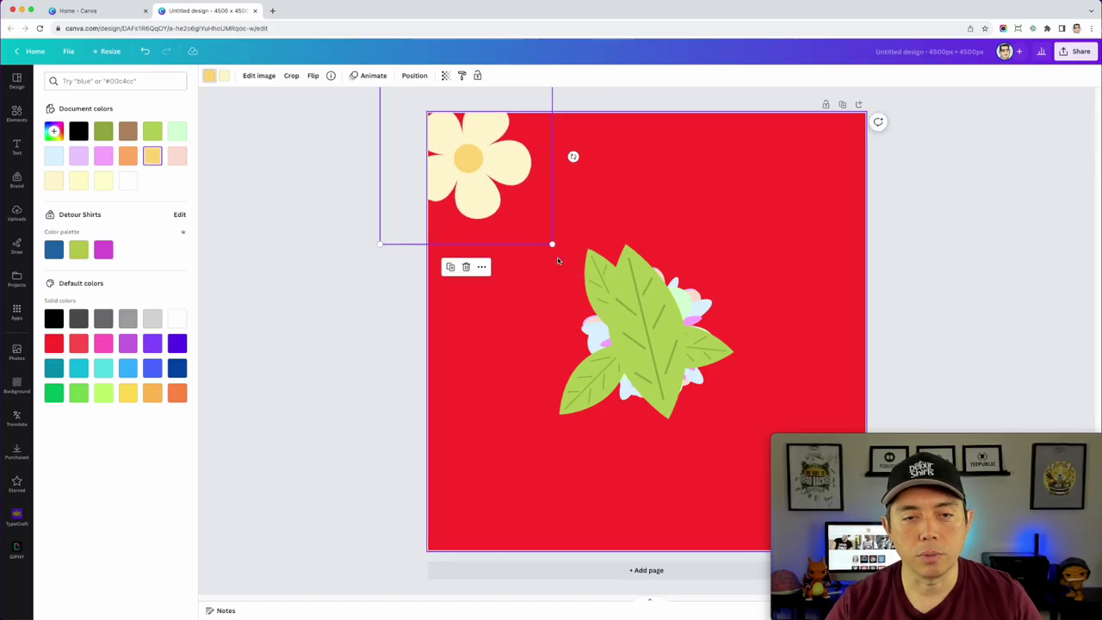
drag(552, 244, 521, 211)
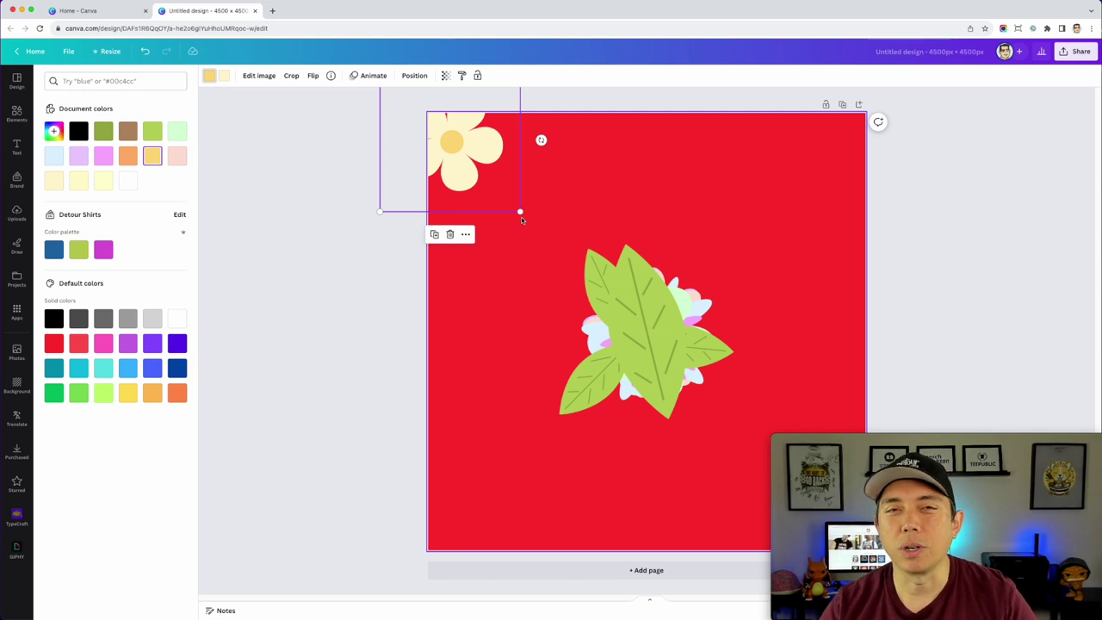
Nudge the cream flower, shrink and rotate a leaf against it, and move the green leaves down-left.
drag(475, 161, 472, 155)
drag(637, 317, 562, 180)
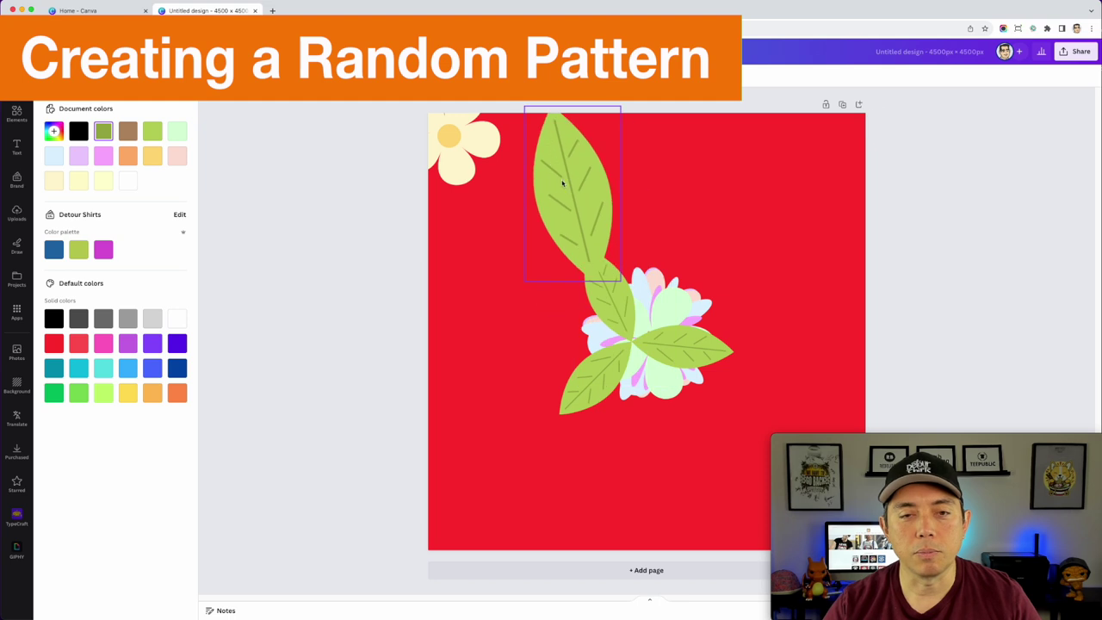
drag(620, 280, 579, 205)
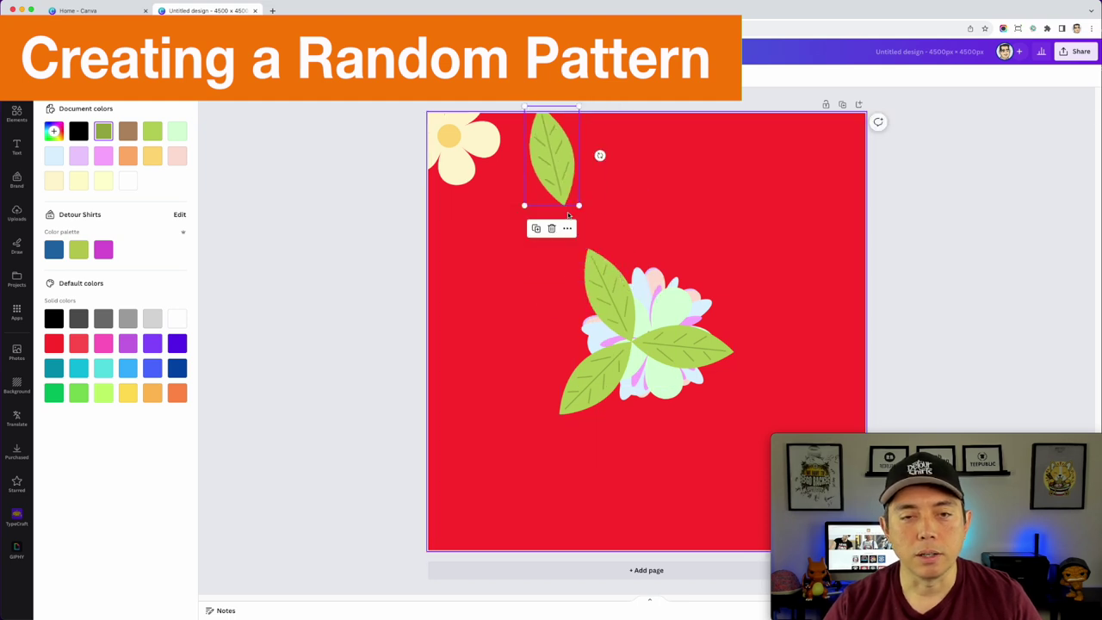
drag(601, 155, 532, 140)
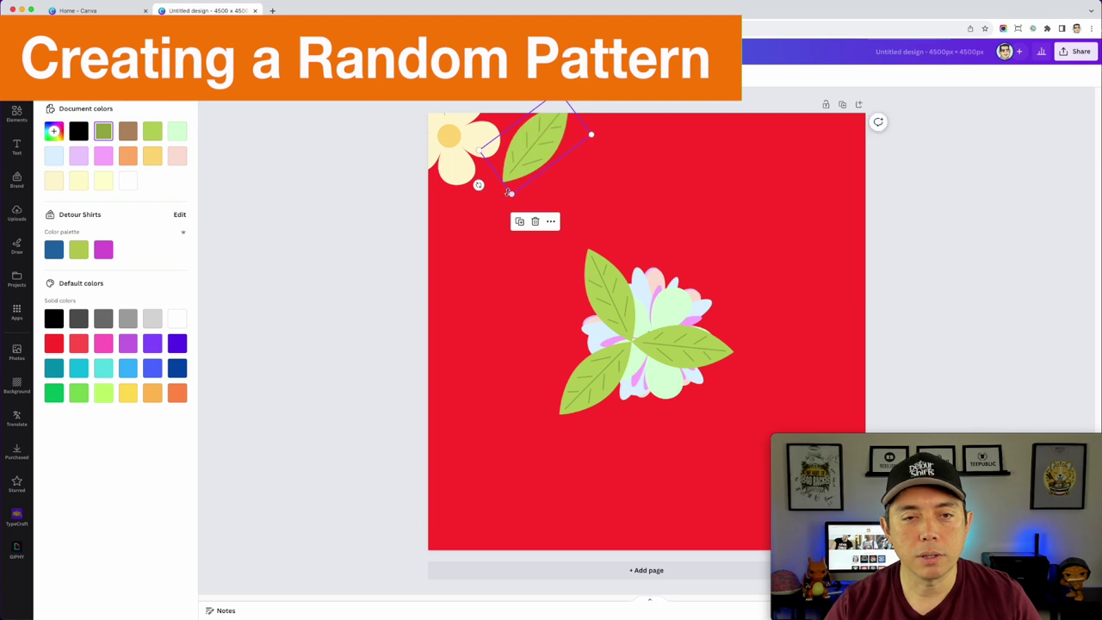
drag(614, 362, 529, 533)
Move the mint flower onto the cream flower, shrinking and tilting it.
drag(685, 356, 524, 249)
drag(581, 325, 522, 270)
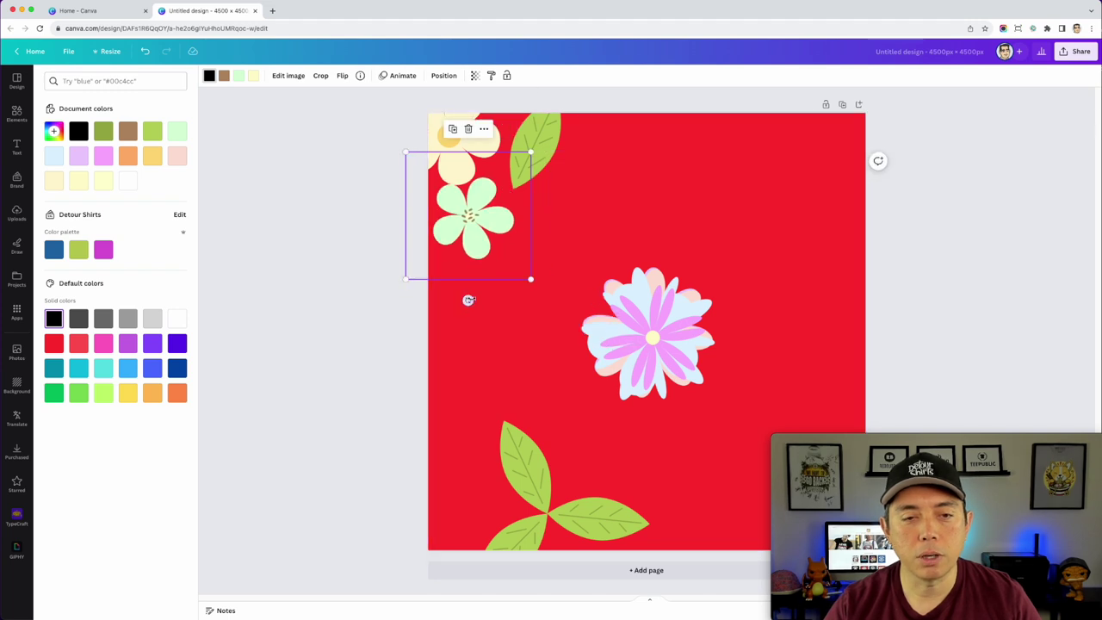
drag(470, 301, 509, 291)
drag(484, 220, 509, 224)
Pull the pink flower off the blue one and nudge the peach flower up-left.
click(665, 321)
drag(665, 320, 649, 195)
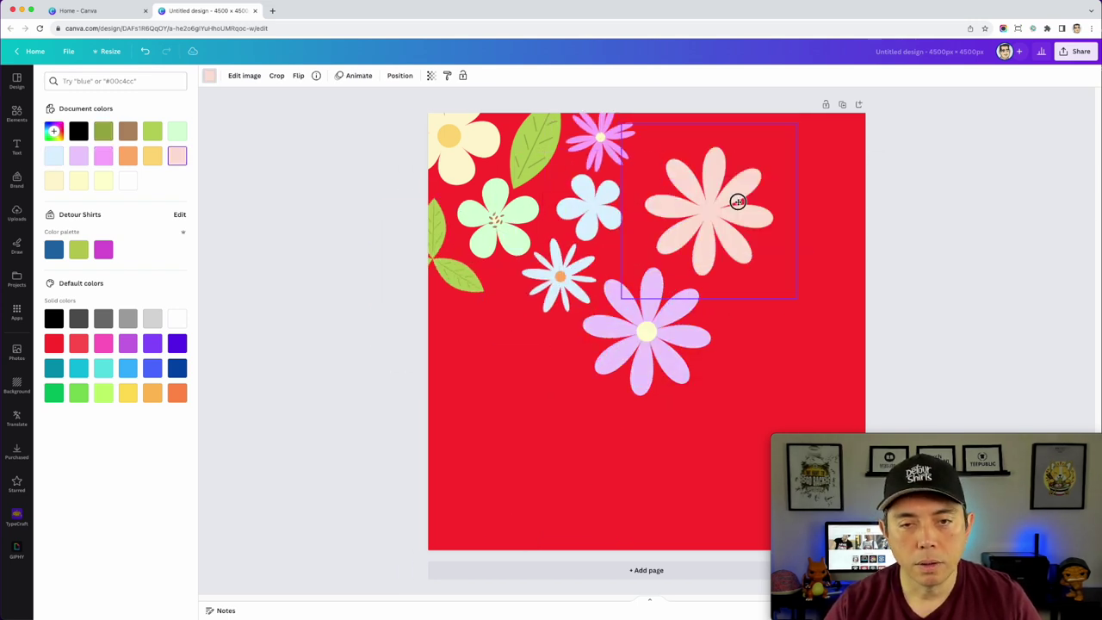
click(669, 408)
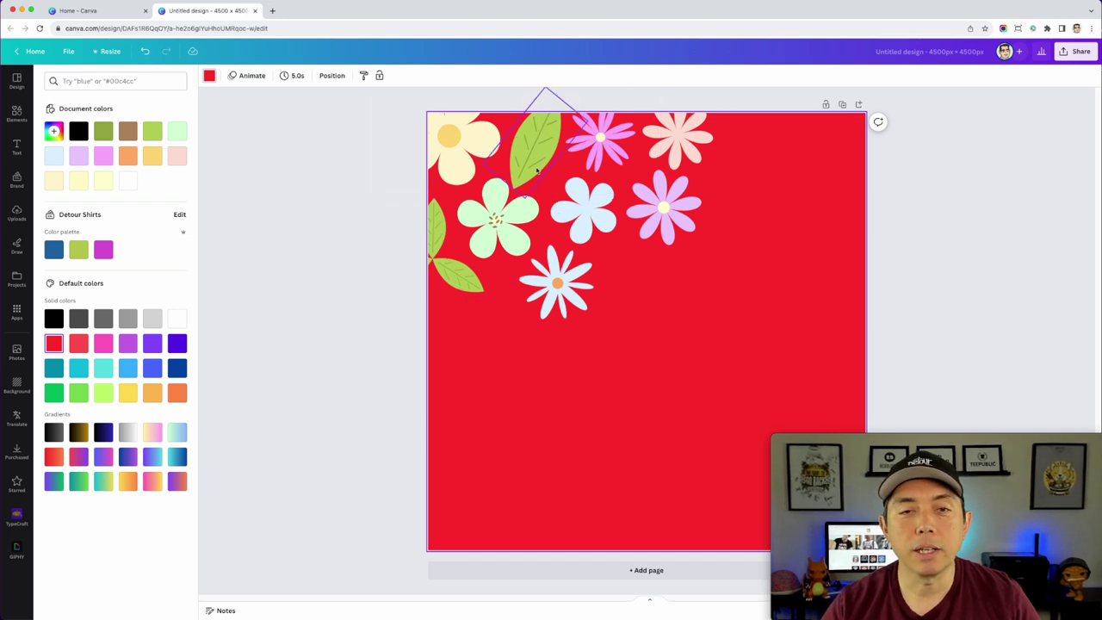
drag(675, 127, 665, 118)
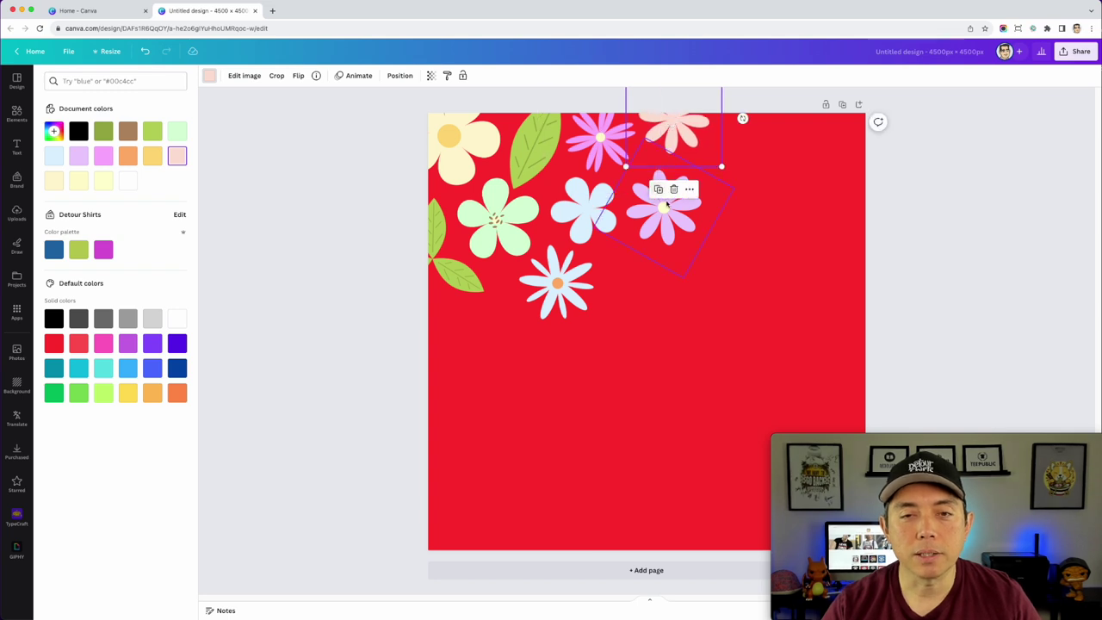
Nudge the pink and white flowers, then move the cream flower to the top right and tilt it.
drag(667, 205, 664, 191)
click(571, 216)
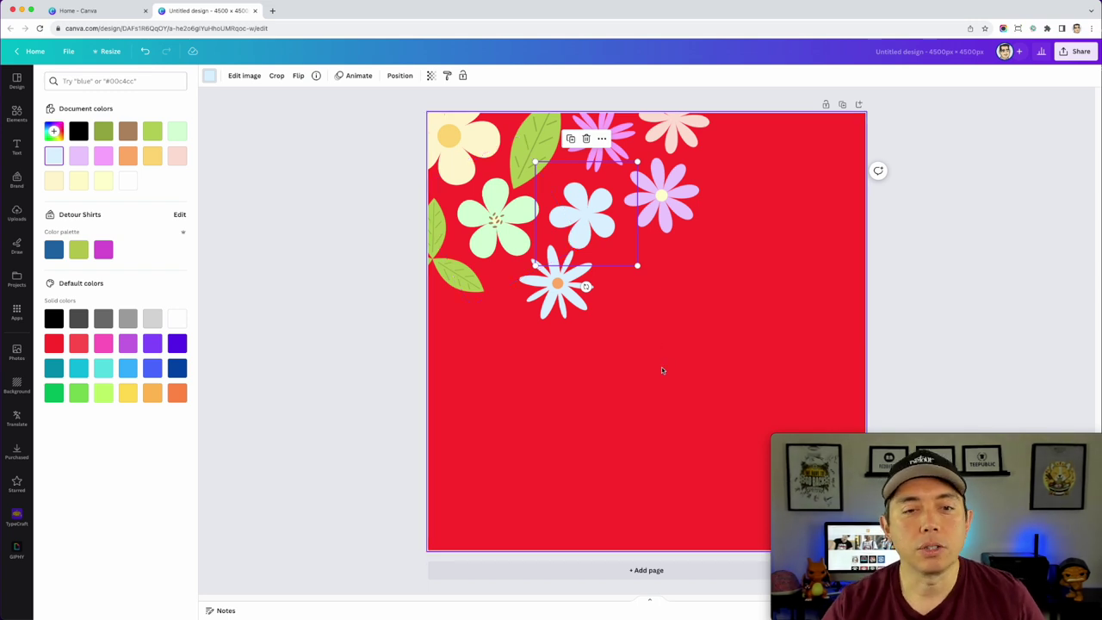
drag(579, 302, 575, 301)
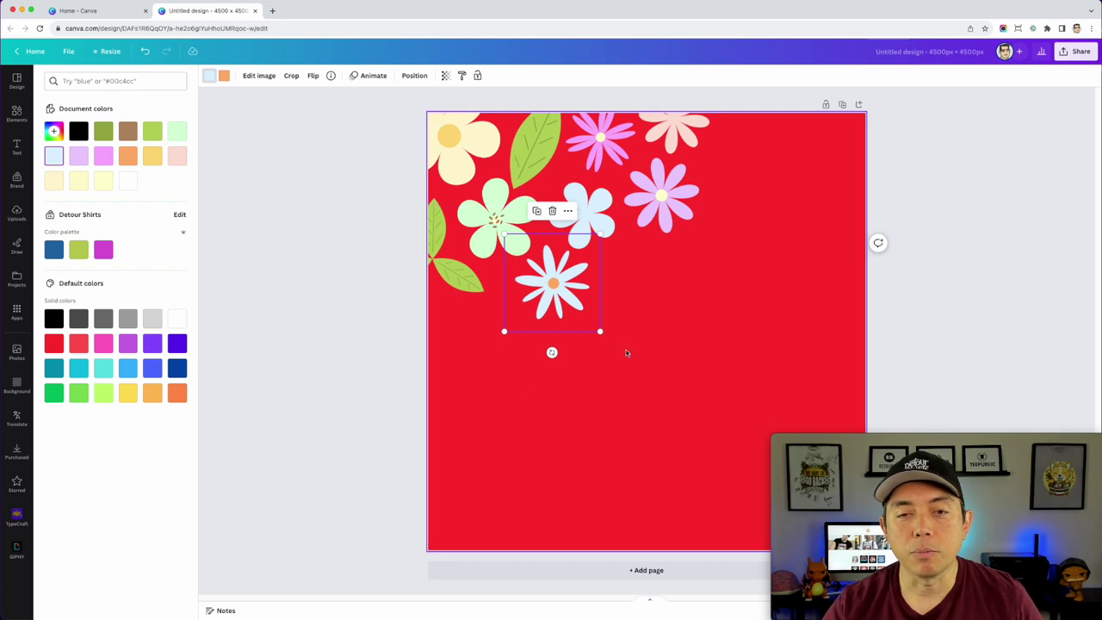
click(450, 146)
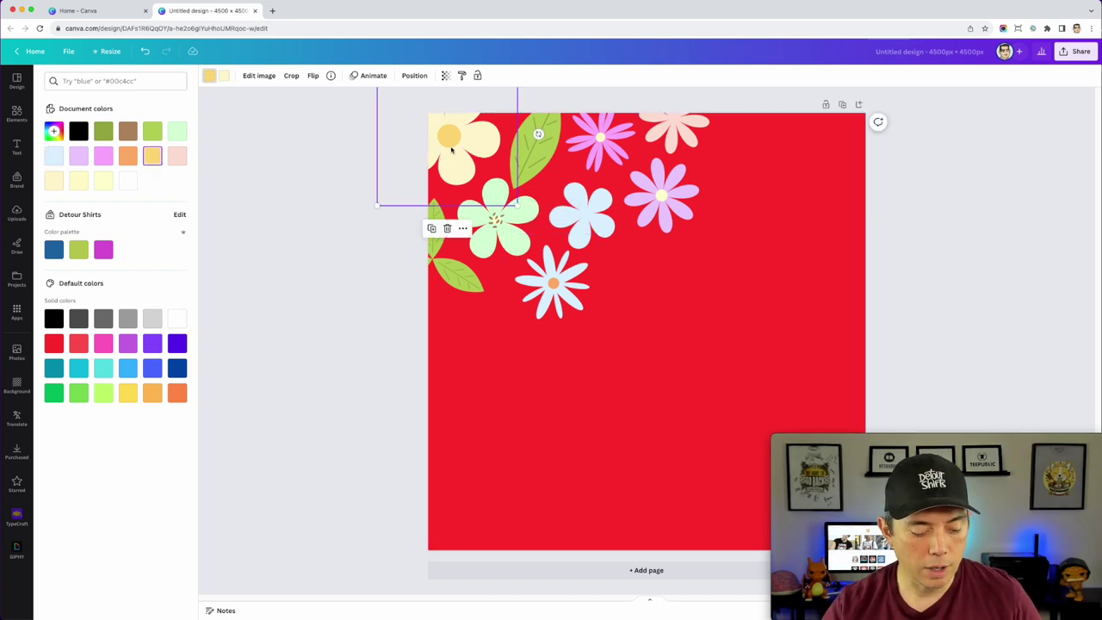
drag(450, 146, 759, 149)
drag(845, 138, 719, 168)
click(663, 363)
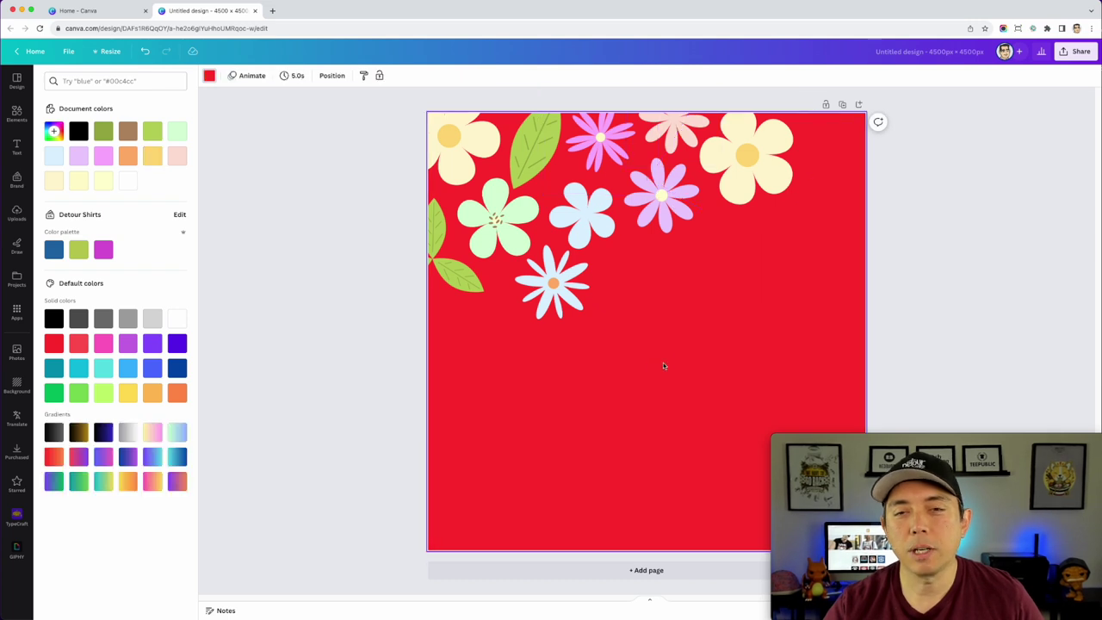
Move the mint flower beside the others and rotate it about 45°.
drag(493, 218, 717, 250)
drag(718, 335, 780, 307)
drag(739, 257, 743, 252)
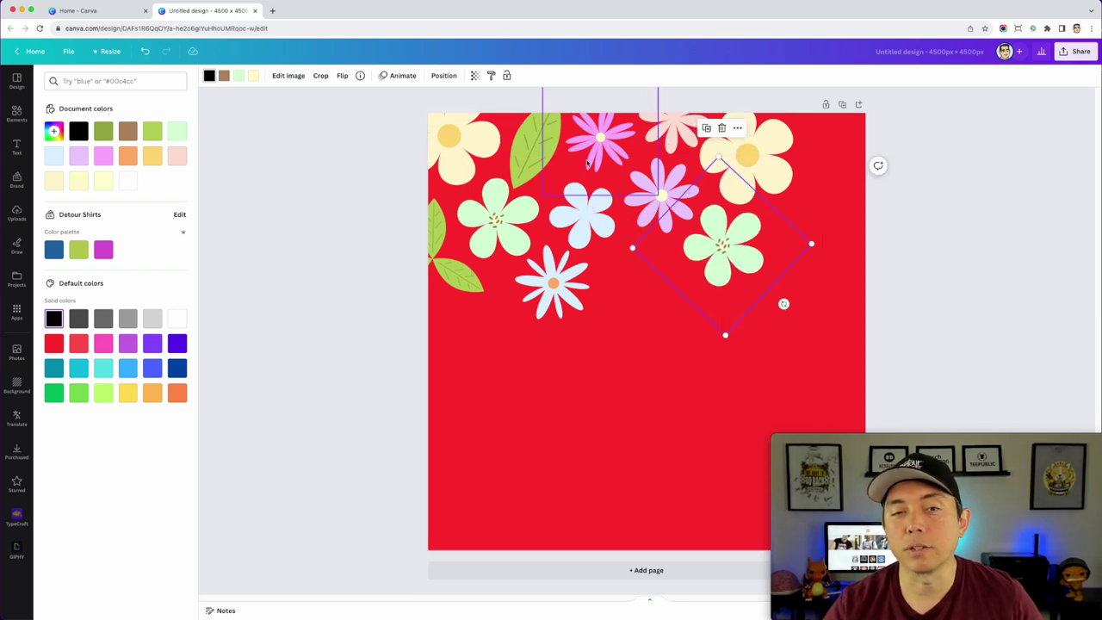
Move the green leaf to the page's right side, lying nearly horizontal.
click(542, 258)
drag(543, 259, 813, 245)
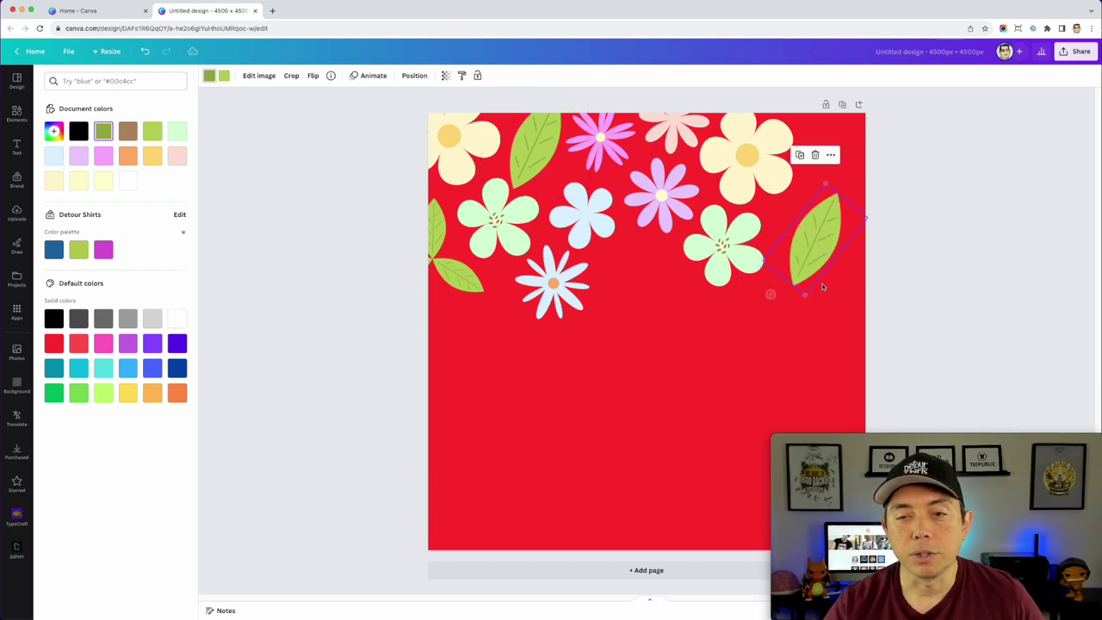
mouse_move(806, 229)
mouse_down()
mouse_move(804, 216)
mouse_move(799, 243)
mouse_up()
drag(764, 310, 849, 315)
drag(794, 243, 786, 222)
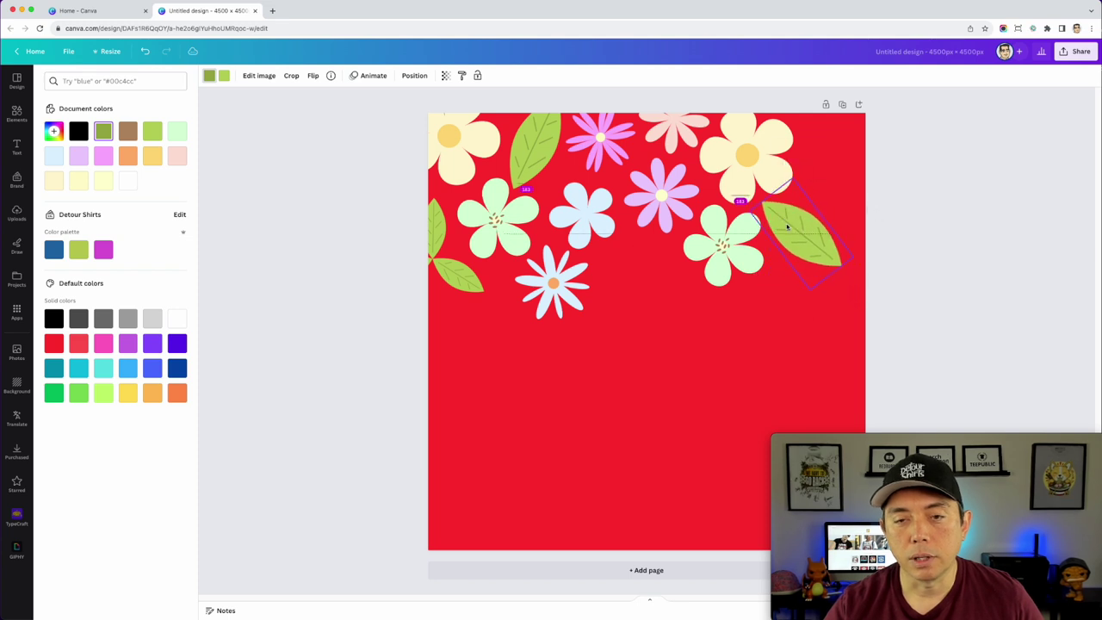
click(662, 343)
Bring the three-leaf sprig to mid-page rotated about 68°, and shift the light-green flower down-right.
drag(454, 250, 653, 303)
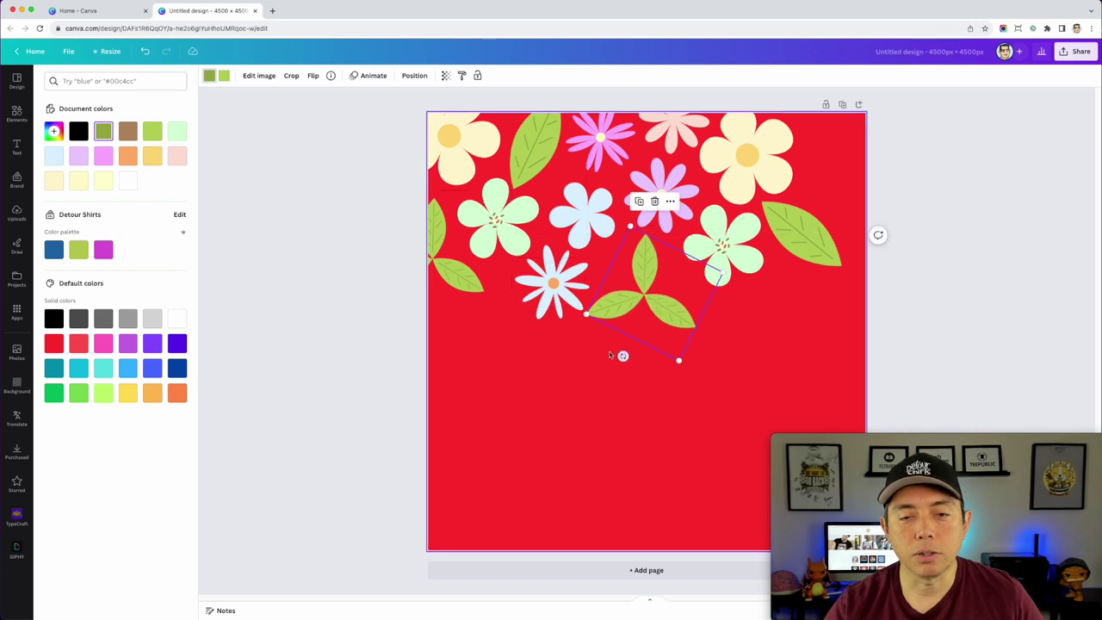
drag(622, 357, 585, 309)
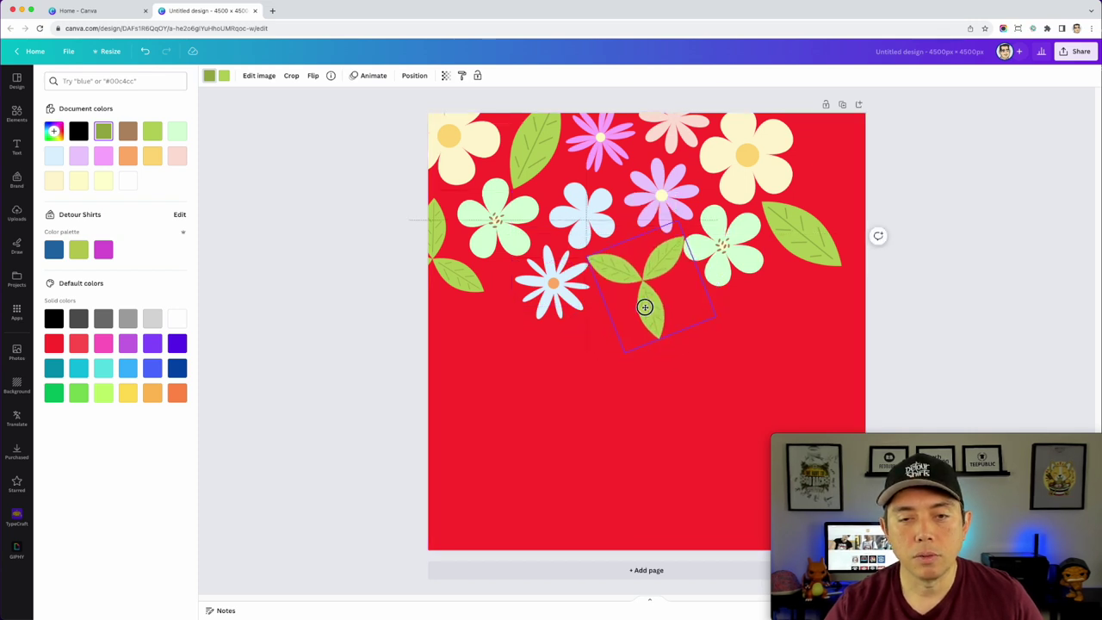
mouse_move(585, 308)
mouse_down()
mouse_move(572, 295)
mouse_move(584, 314)
mouse_up()
drag(733, 261, 750, 276)
click(654, 294)
drag(588, 314, 657, 291)
Fine-tune the sprig's size and tilt, reposition and rotate the light-green flower, and nudge the light-blue flower up.
drag(779, 276, 784, 295)
click(670, 322)
mouse_move(638, 331)
mouse_down()
mouse_move(652, 333)
mouse_move(637, 332)
mouse_up()
mouse_move(608, 284)
mouse_down()
mouse_move(615, 300)
mouse_move(608, 294)
mouse_up()
drag(773, 287, 755, 272)
drag(798, 328, 782, 336)
click(649, 390)
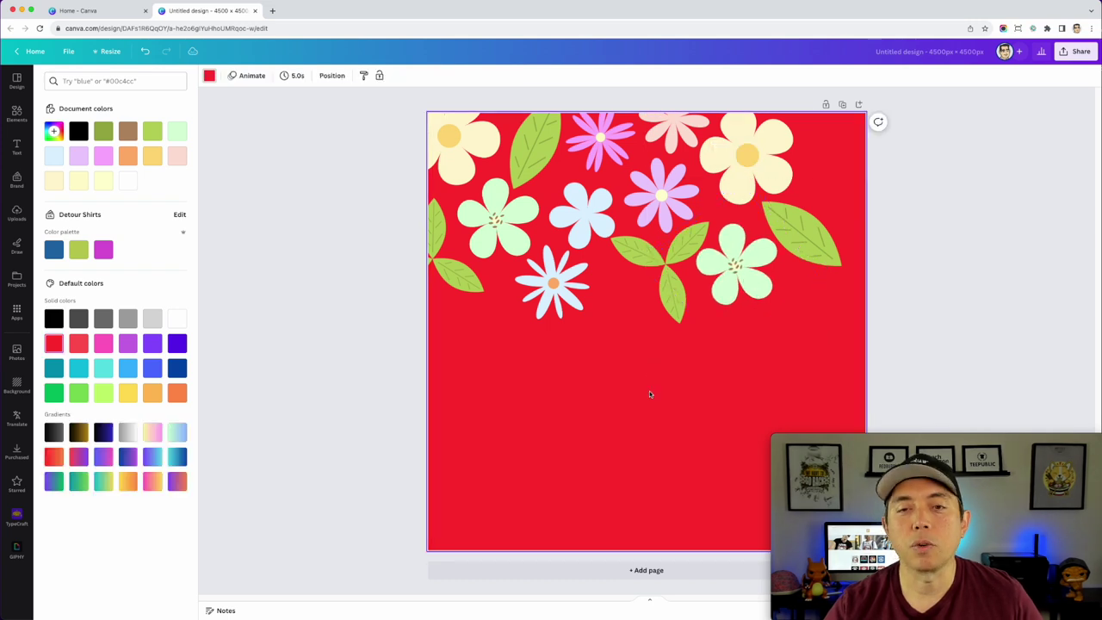
drag(574, 232, 570, 226)
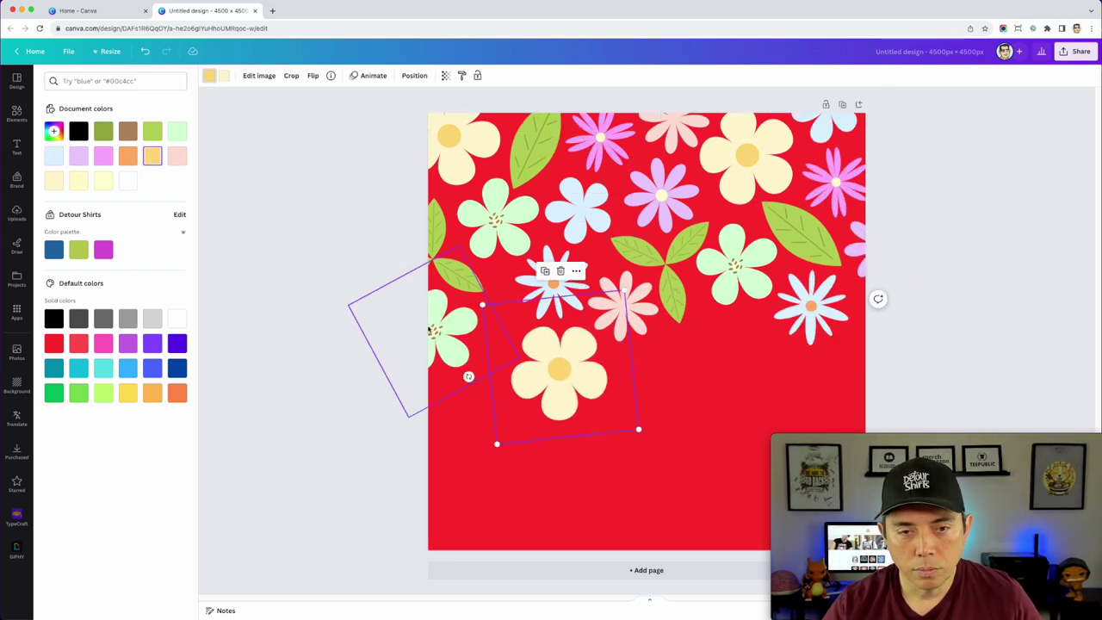
Drag more flowers across the red page so the pattern reaches every edge.
drag(516, 393, 775, 453)
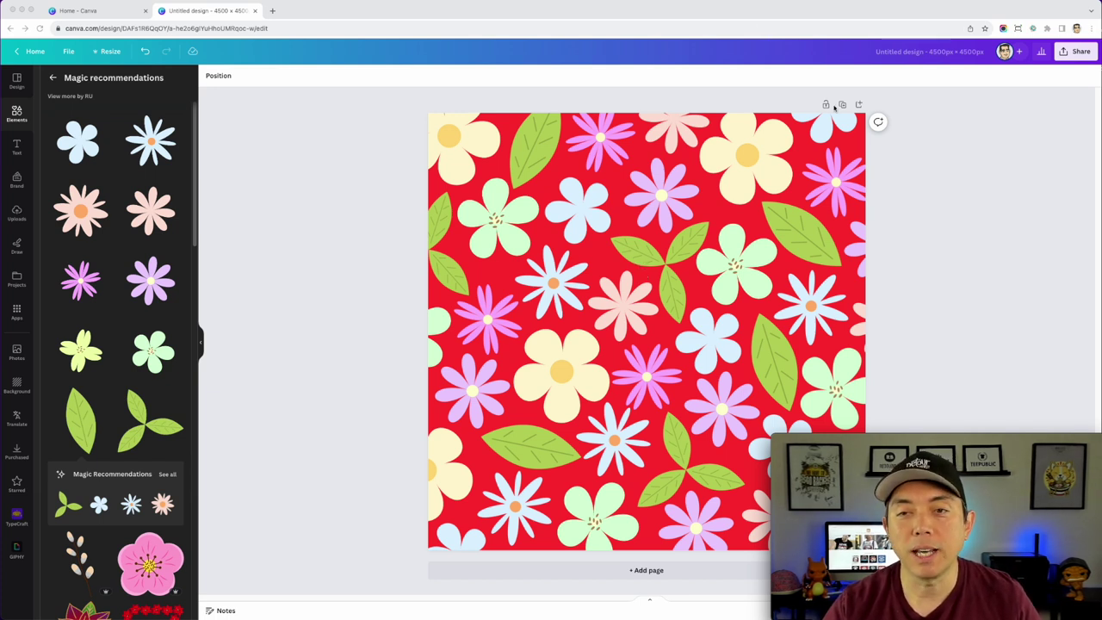
Add a blank second page and place a lilac flower on it, moved up-left.
click(644, 572)
click(644, 572)
scroll(590, 371, up, 8)
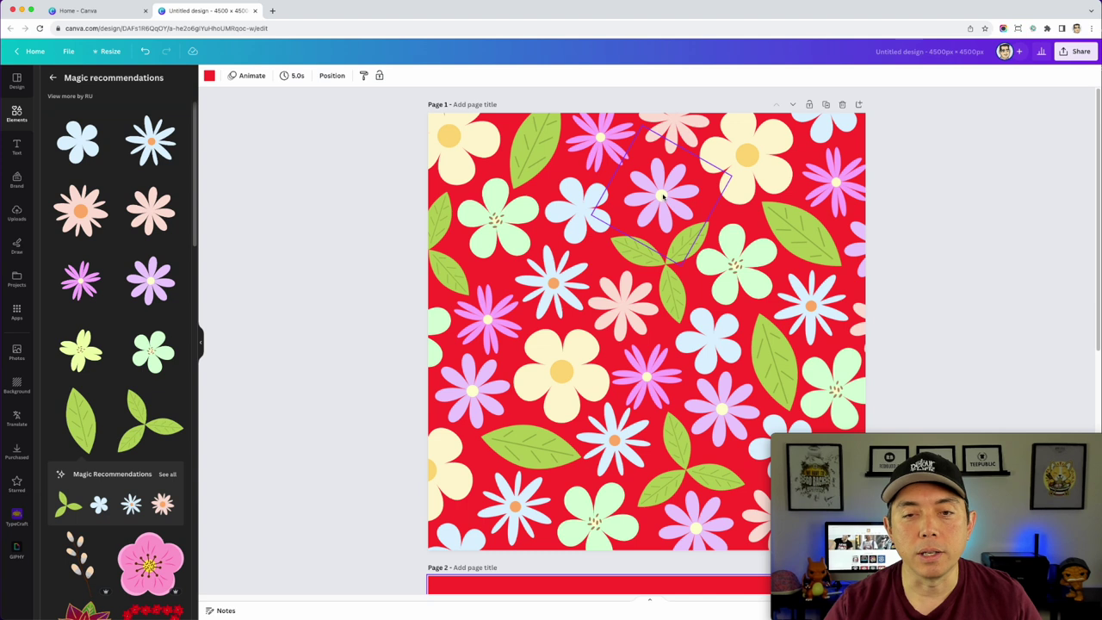
click(663, 197)
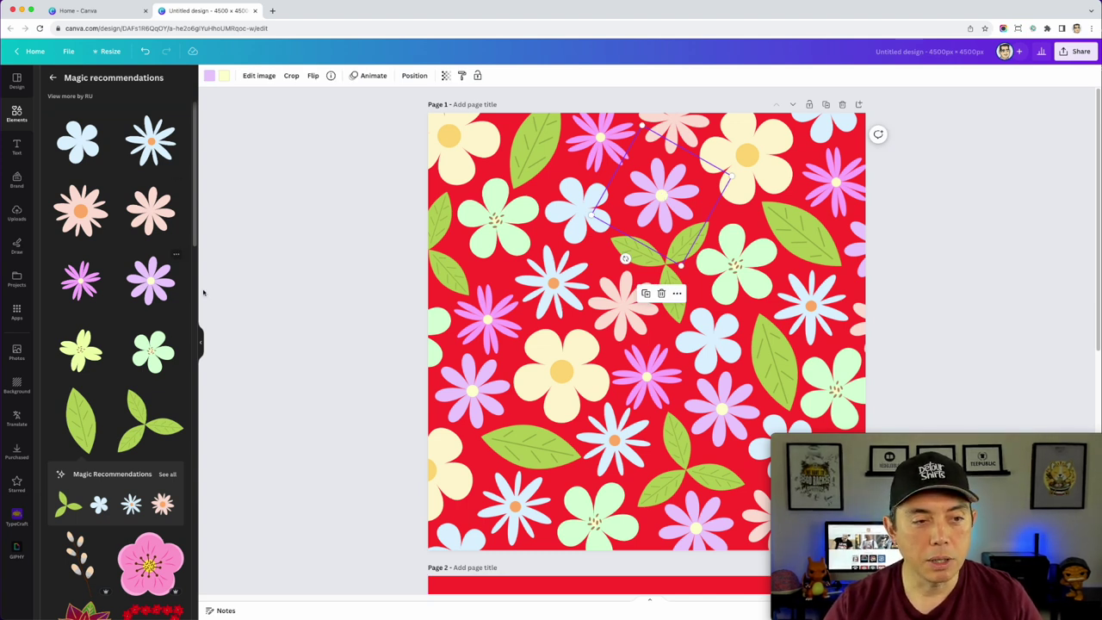
scroll(327, 340, down, 10)
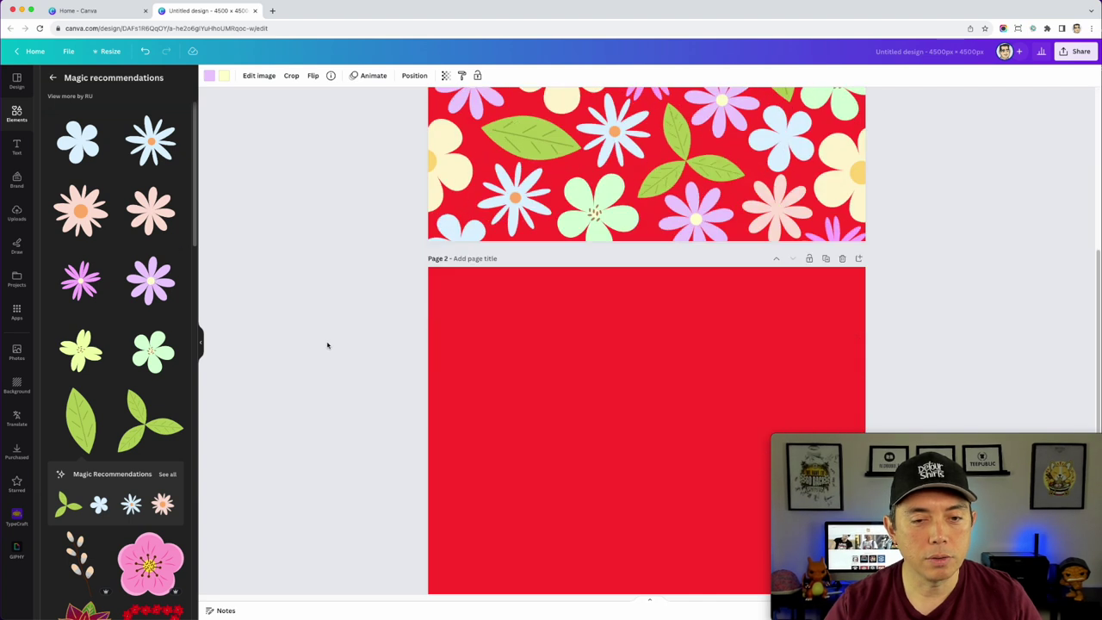
click(148, 263)
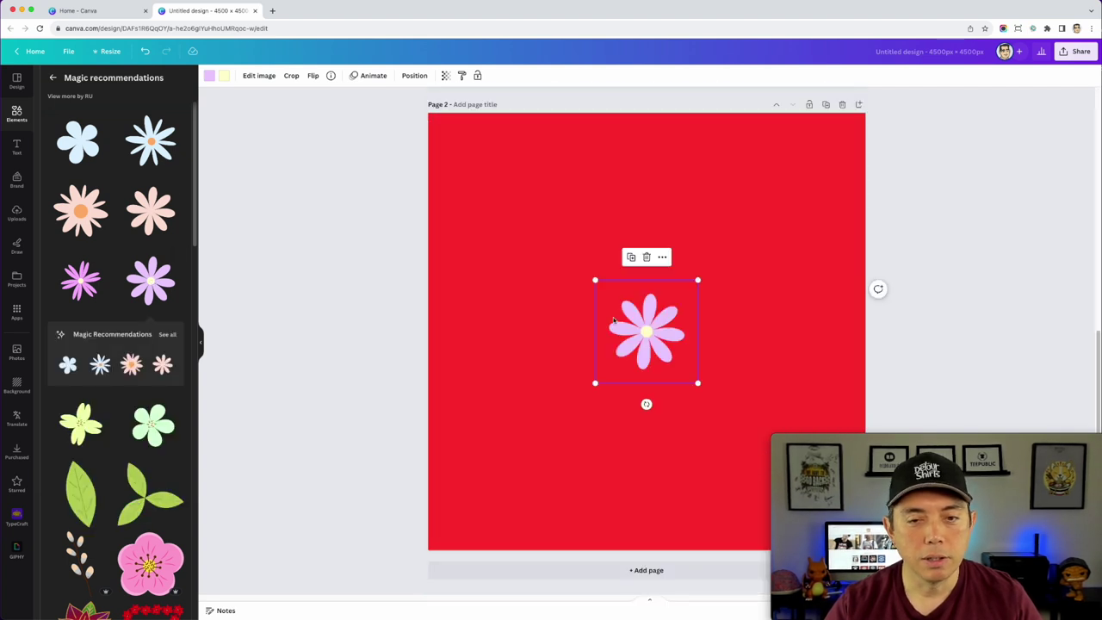
drag(639, 324, 547, 300)
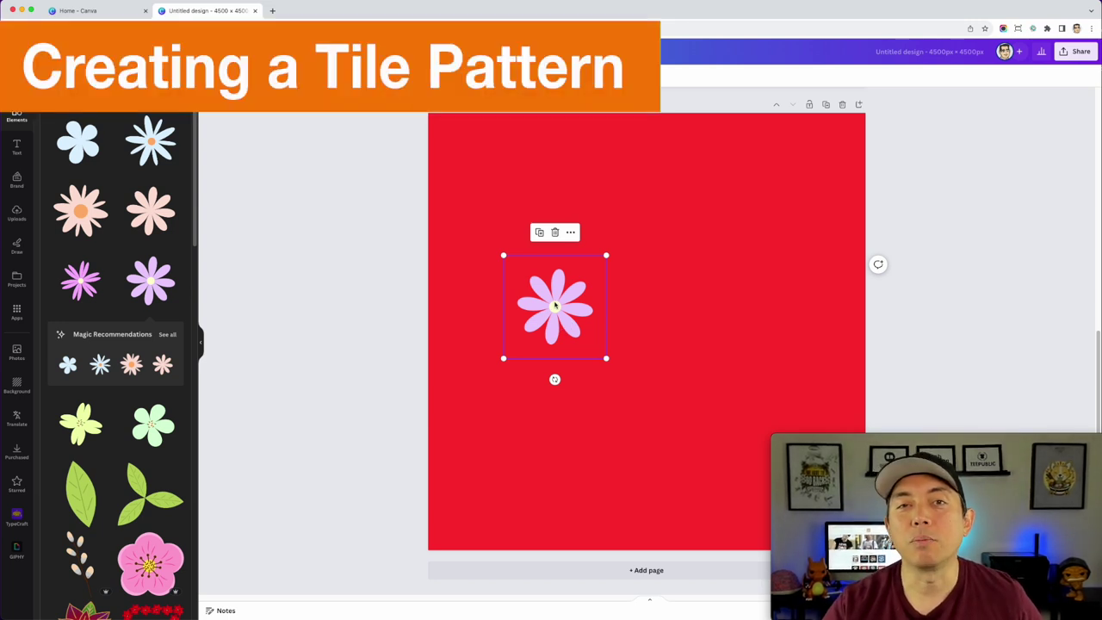
Make page 2's background black and recolour the flower with white petals and a red centre.
click(487, 181)
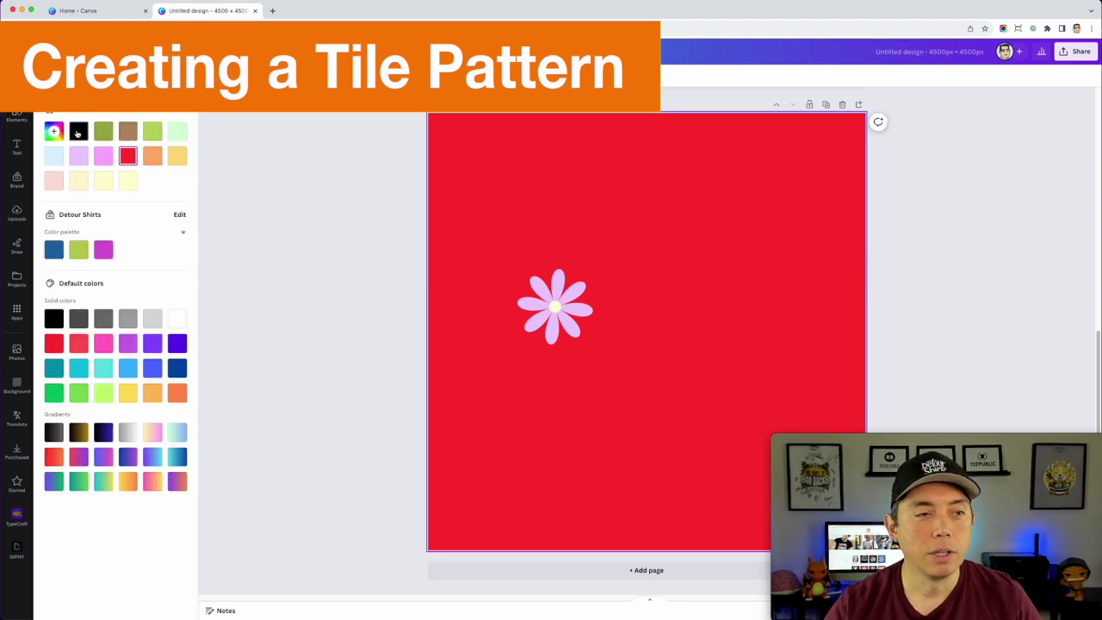
click(77, 131)
click(586, 303)
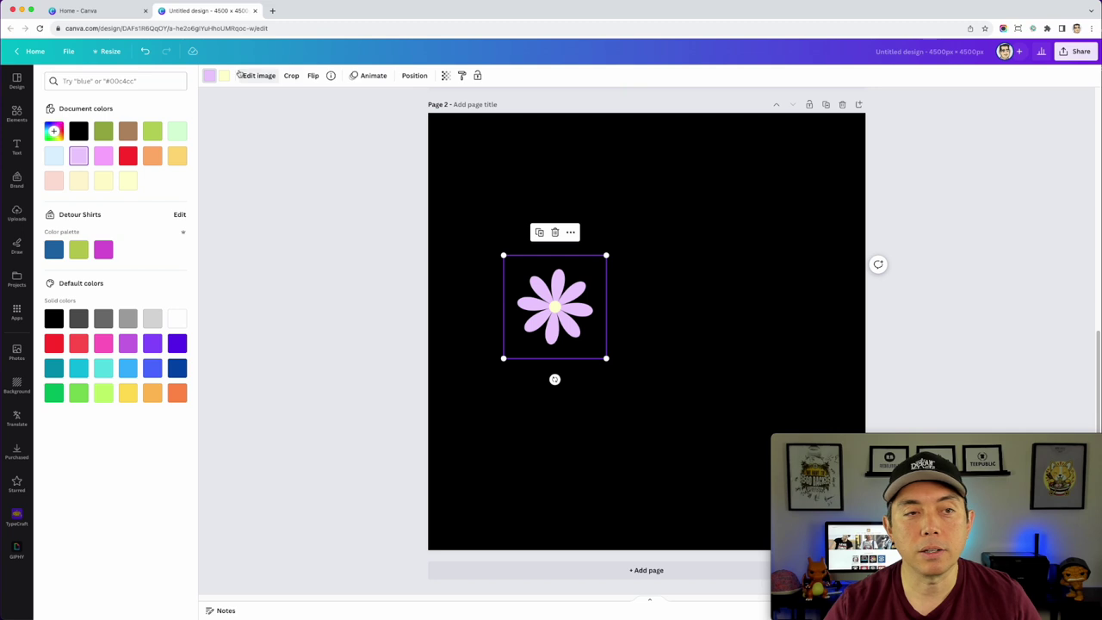
click(208, 78)
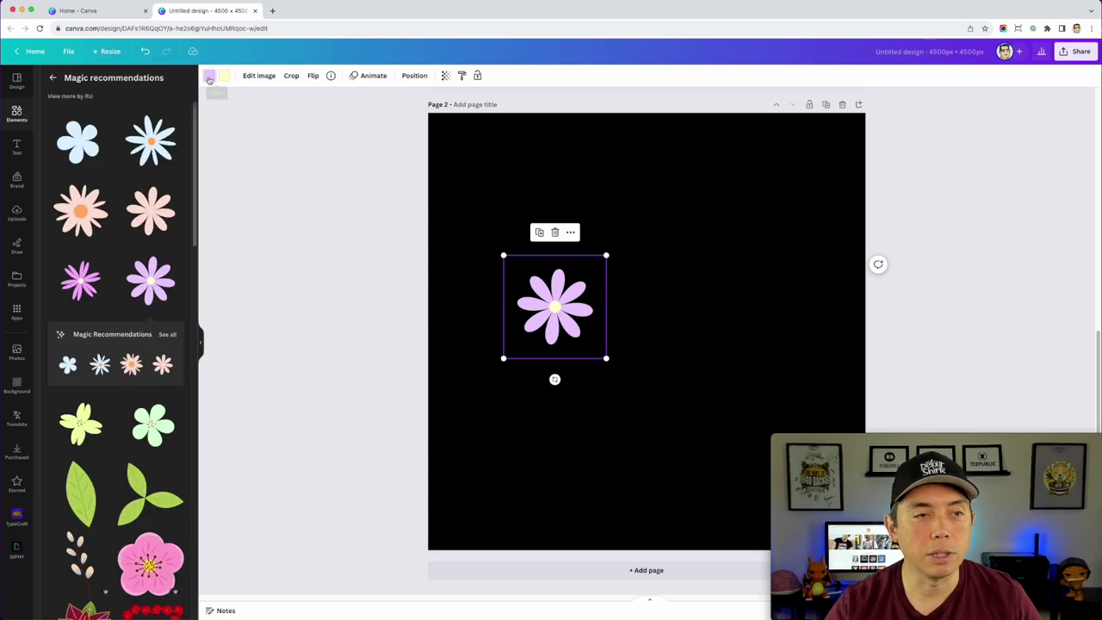
click(209, 77)
click(175, 320)
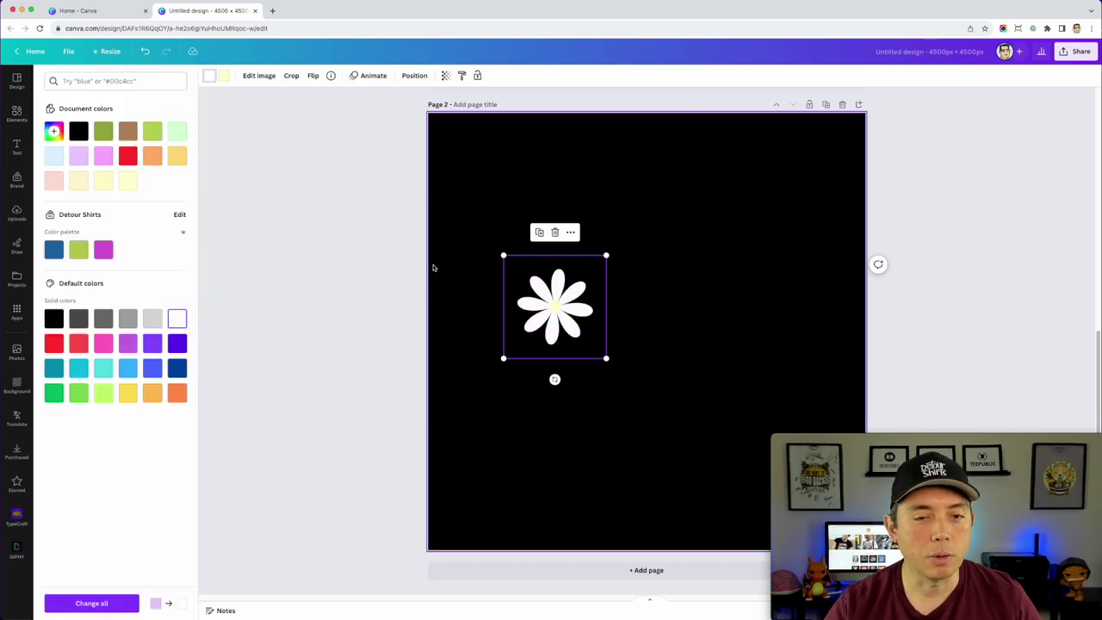
click(128, 158)
Hang the white flower half off page 2's left edge.
key(Escape)
drag(562, 293, 497, 191)
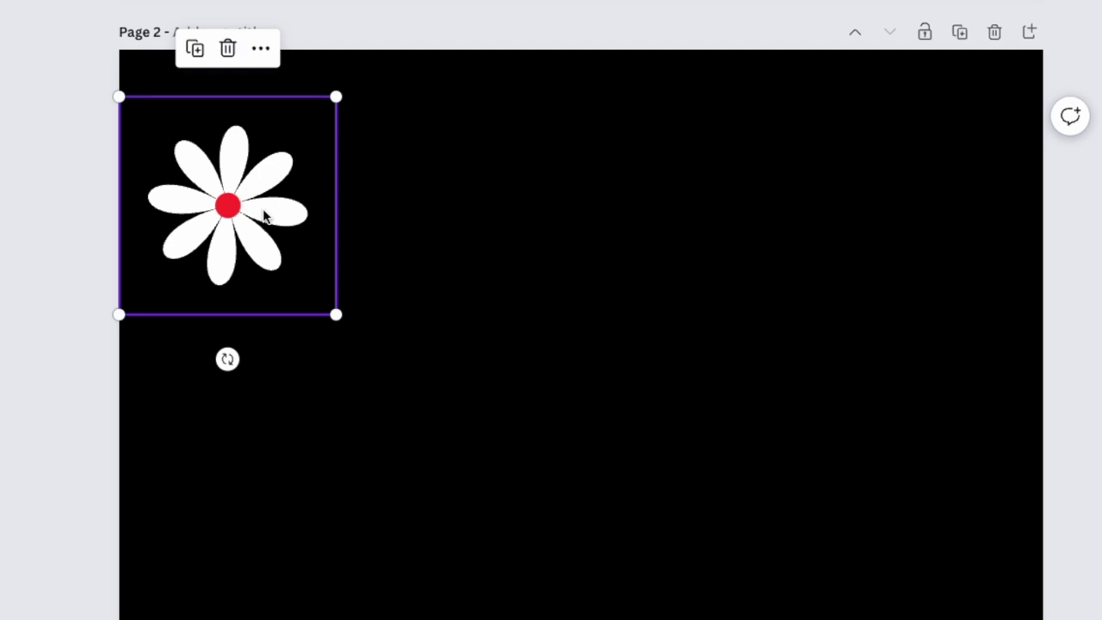
drag(264, 217, 156, 249)
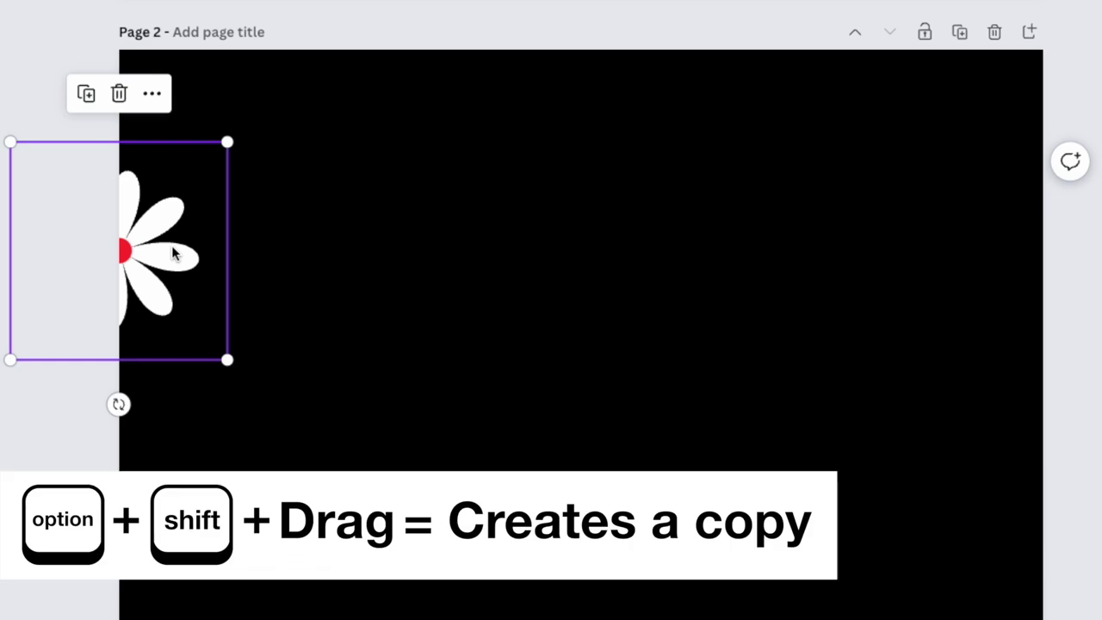
Copy the flower straight across to the right edge, align both at the same height, and select both.
drag(173, 253, 1101, 267)
drag(1036, 248, 1019, 249)
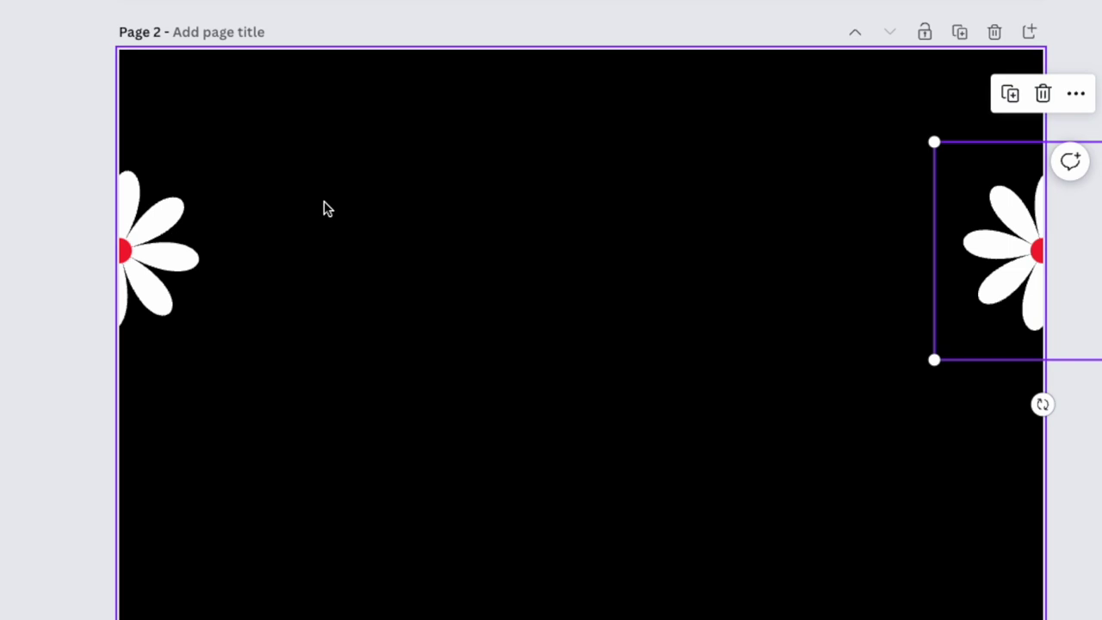
click(161, 230)
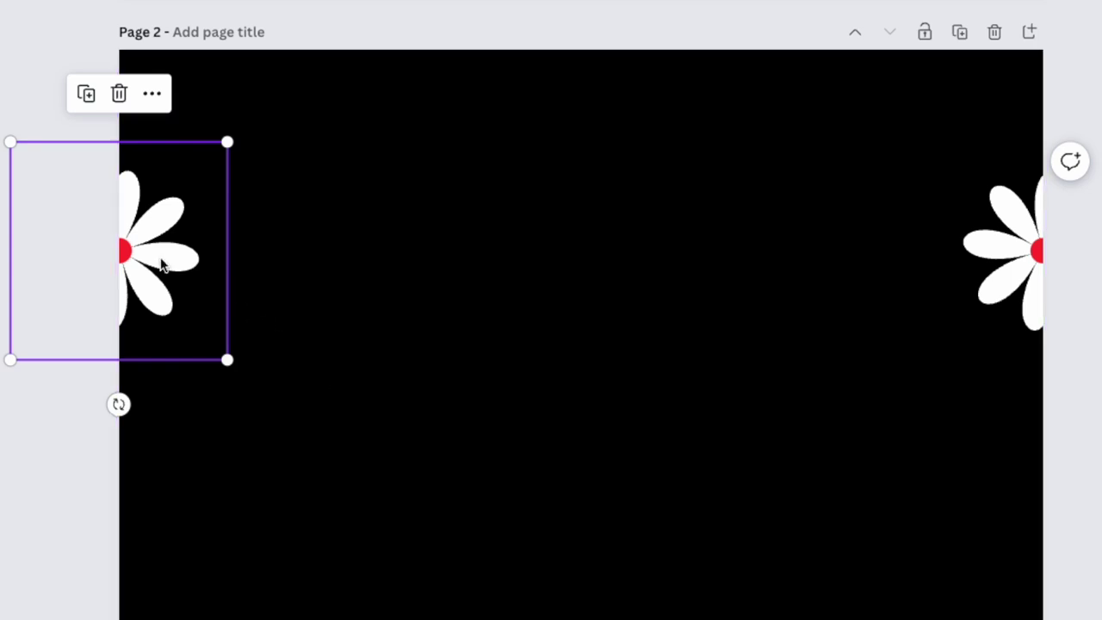
mouse_move(163, 258)
mouse_down()
mouse_move(199, 265)
mouse_move(160, 264)
mouse_up()
shift+click(995, 256)
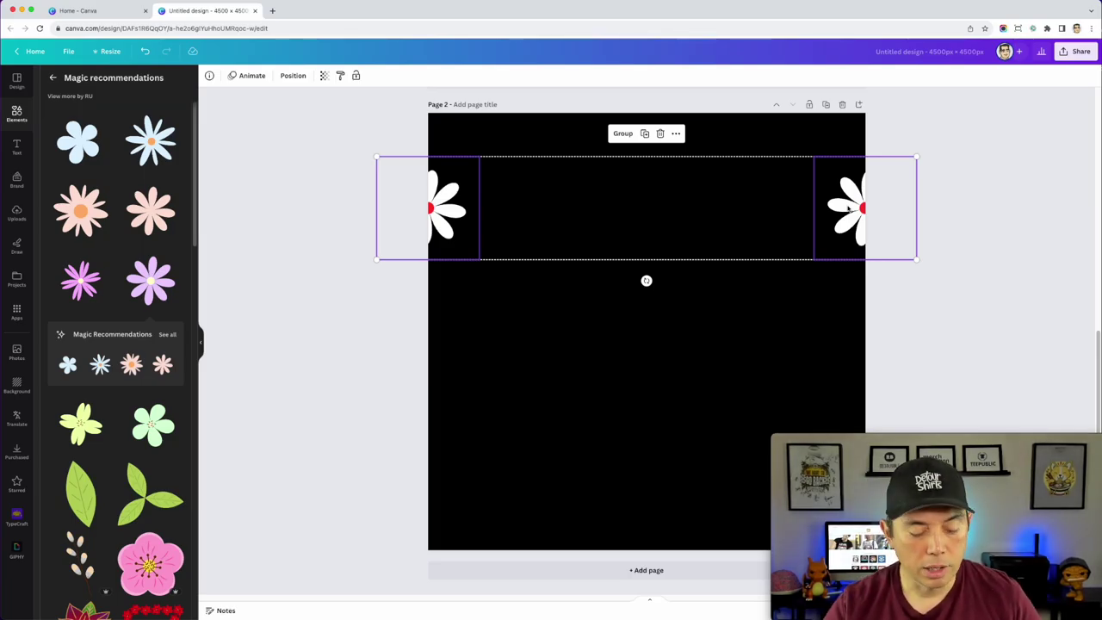
Copy the edge daisy pairs lower and rotate one copy -90° to wrap the top and bottom edges.
drag(849, 207, 832, 421)
drag(839, 407, 836, 428)
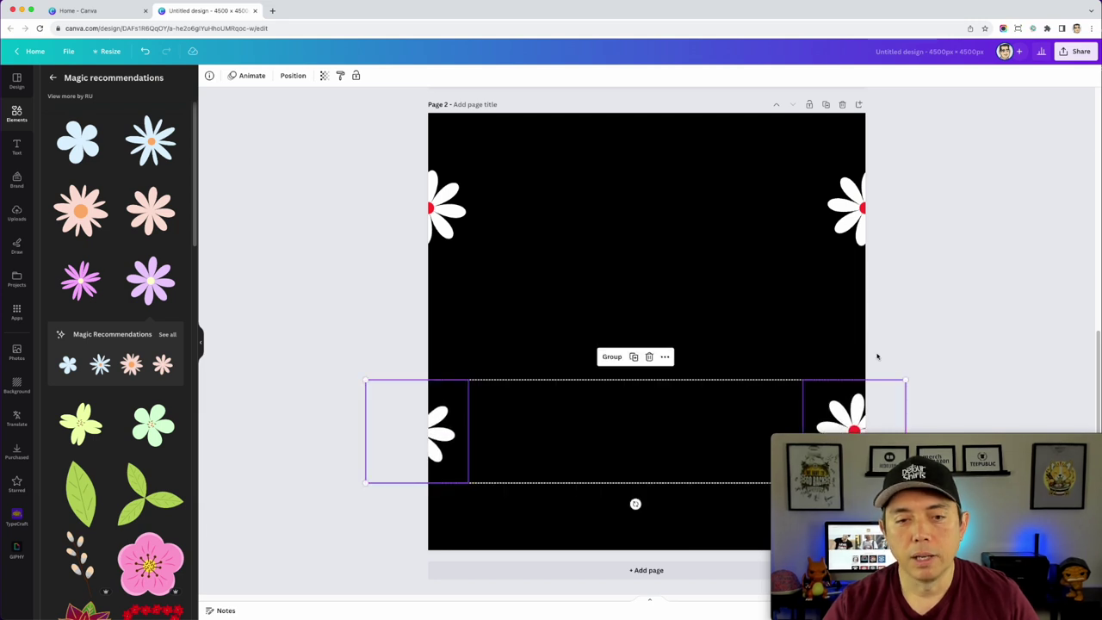
click(459, 213)
shift+click(855, 204)
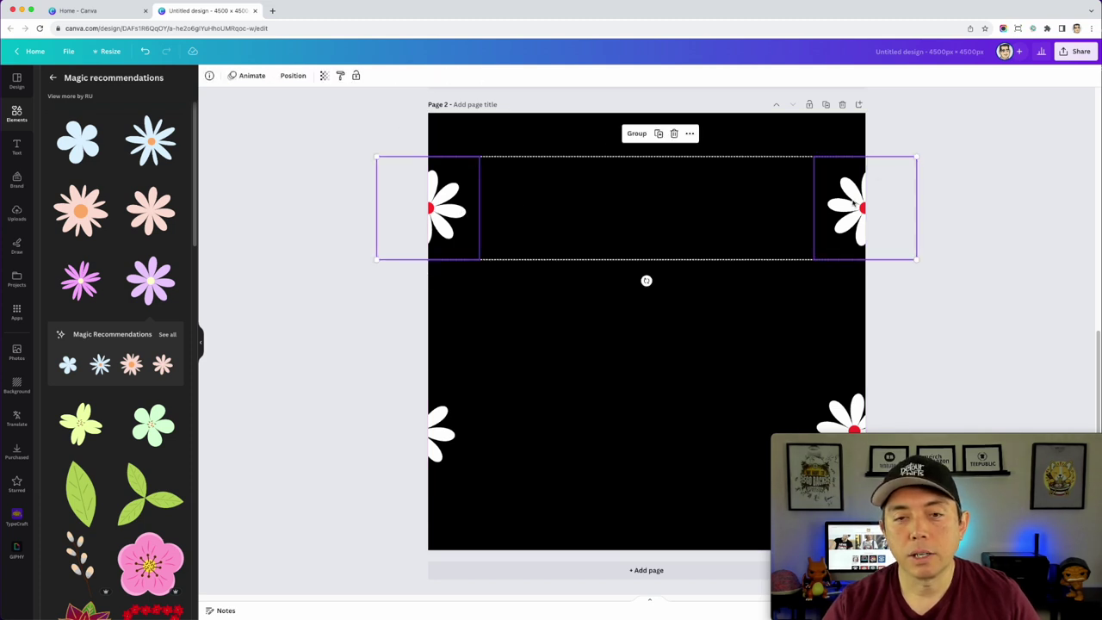
drag(852, 200, 844, 301)
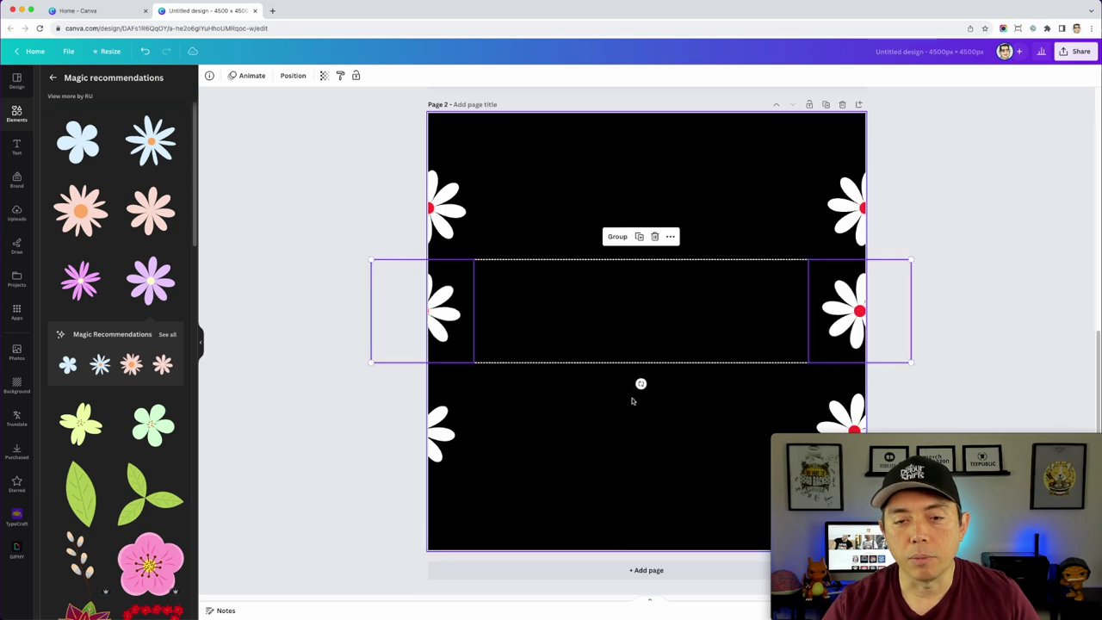
drag(643, 384, 766, 312)
drag(644, 119, 741, 150)
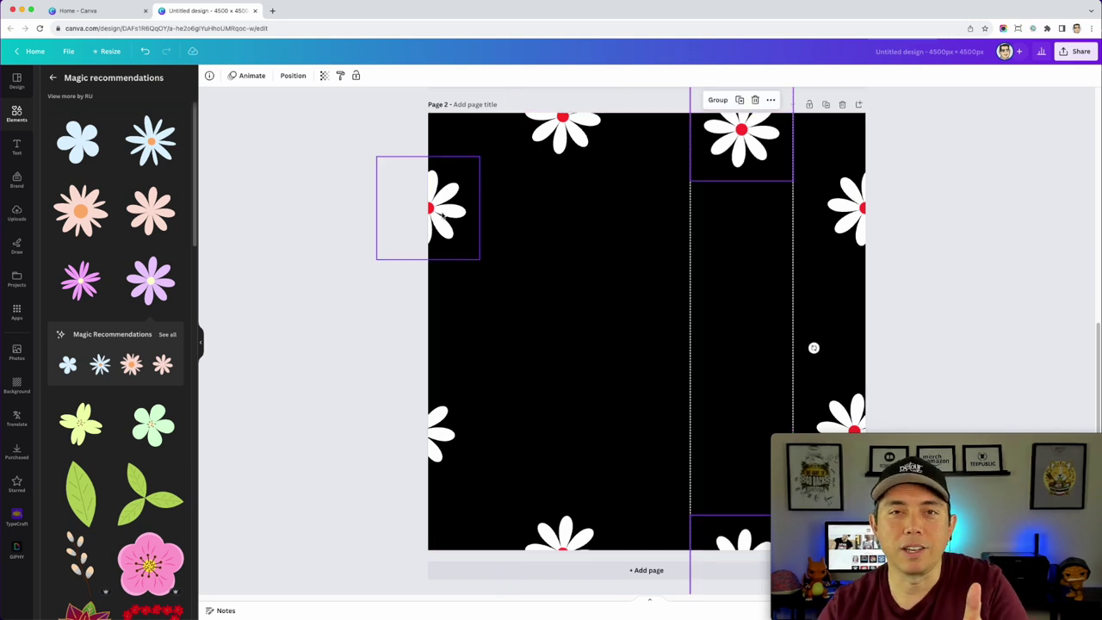
Alt-drag daisy copies around the black page, spacing them with the alignment guides.
click(775, 189)
click(568, 129)
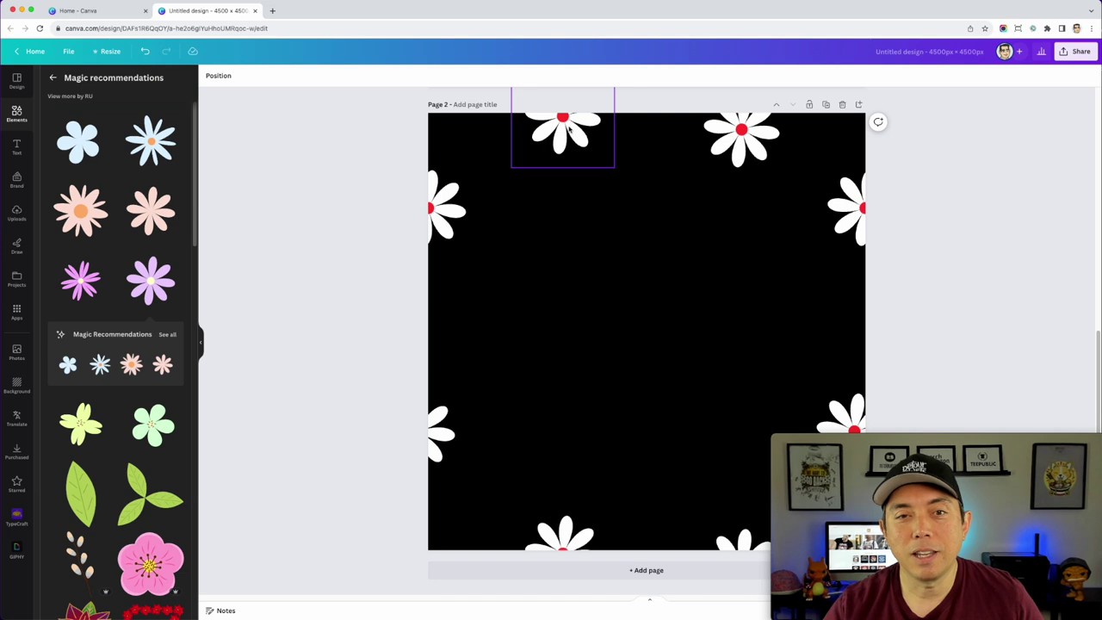
click(457, 205)
drag(451, 207, 558, 232)
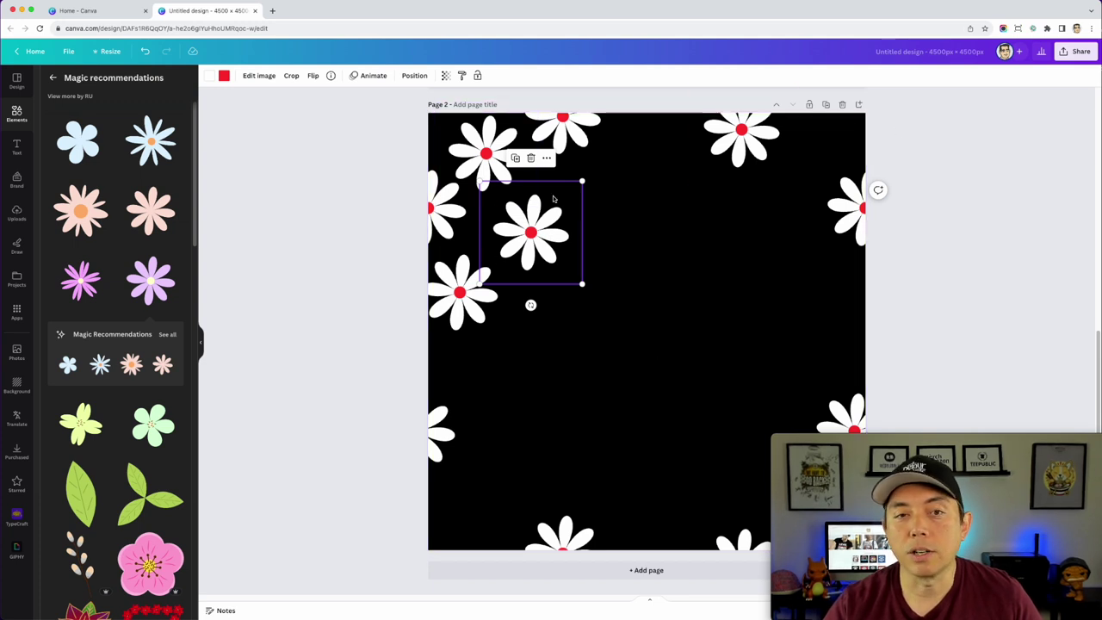
drag(444, 301, 452, 306)
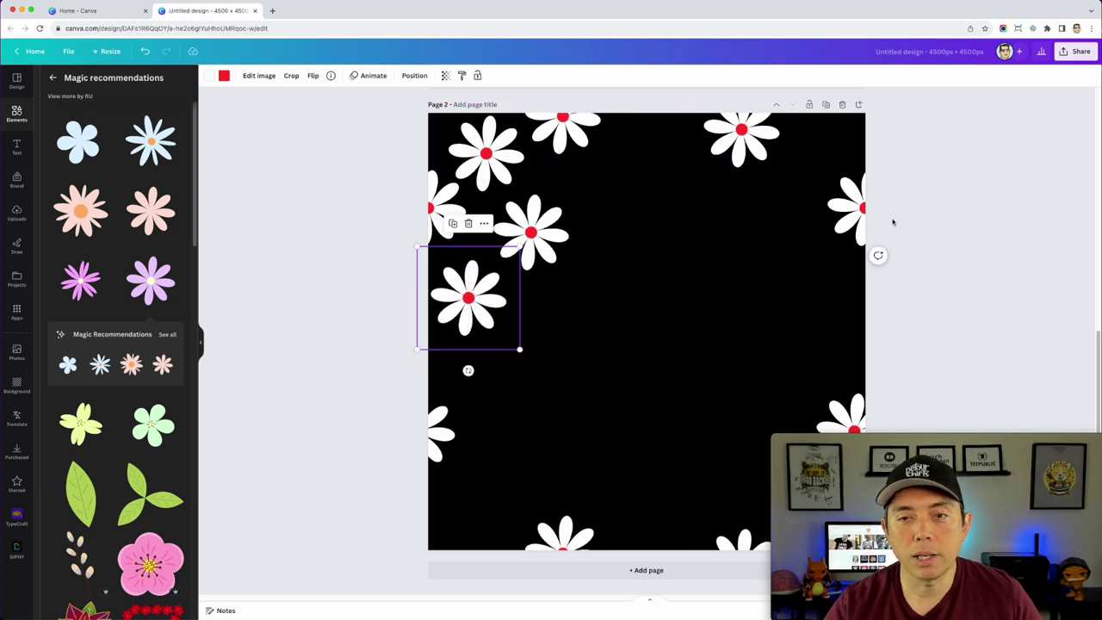
mouse_move(472, 298)
mouse_down()
mouse_move(442, 299)
mouse_move(470, 299)
mouse_up()
click(540, 237)
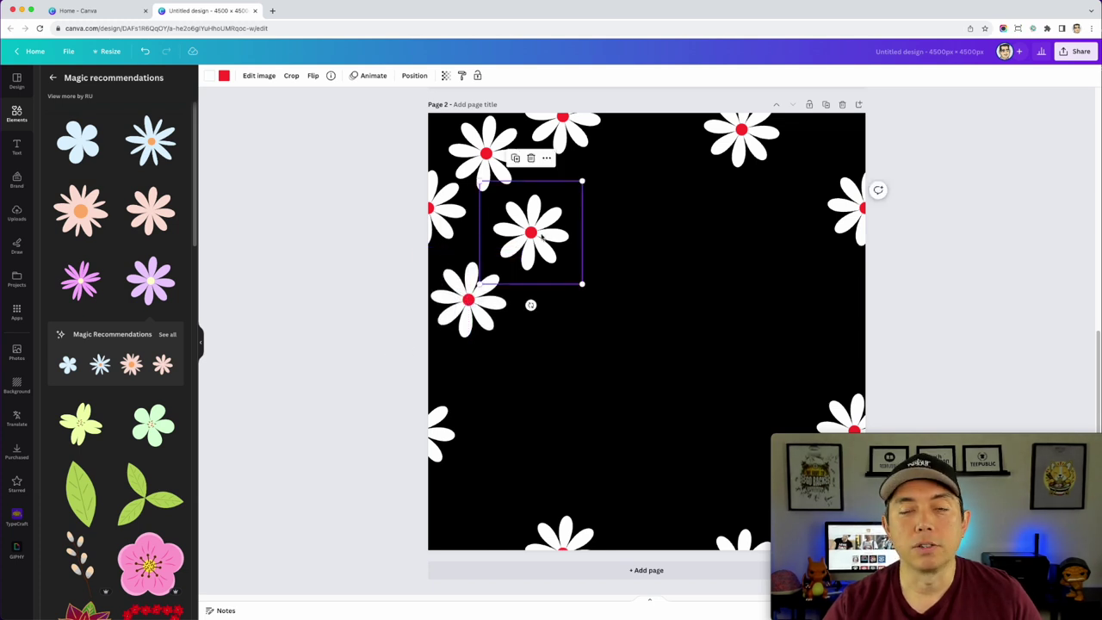
drag(541, 237, 763, 392)
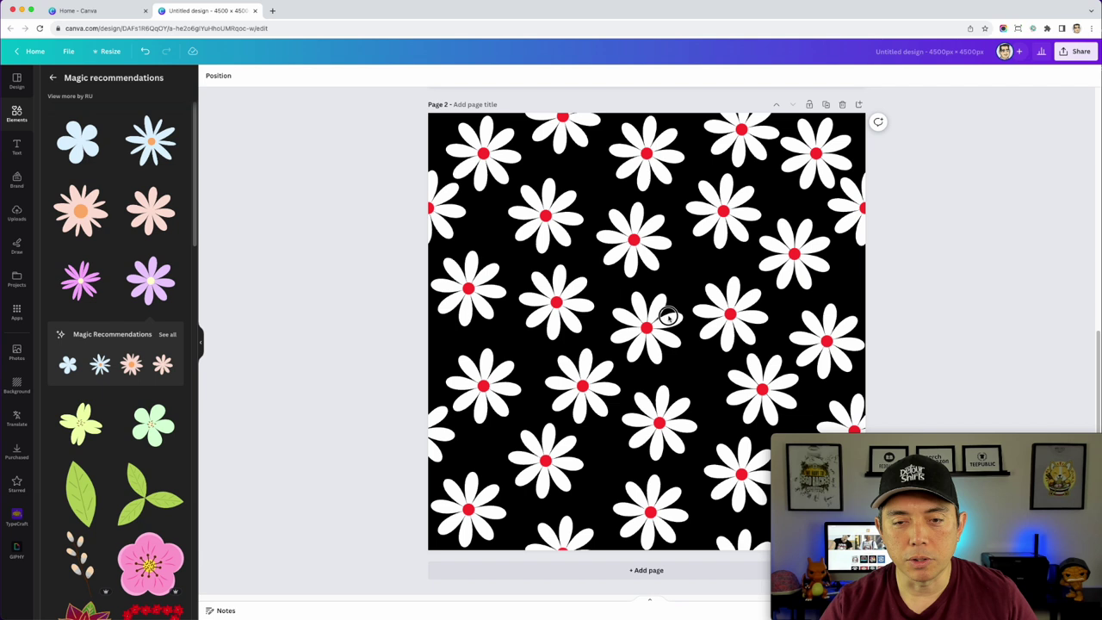
click(655, 321)
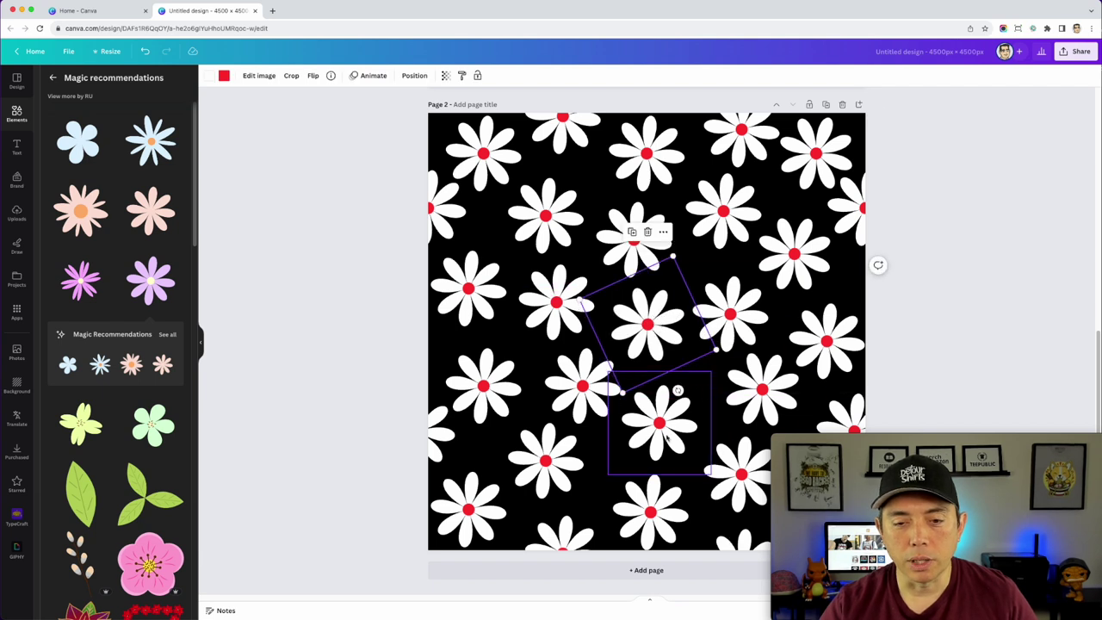
click(535, 461)
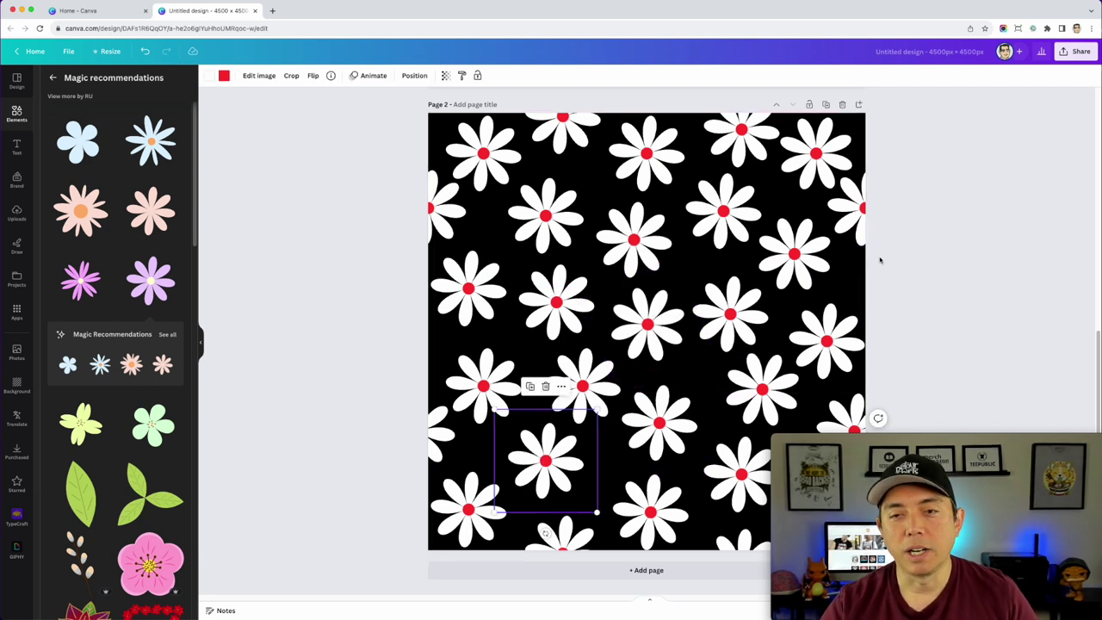
click(938, 263)
drag(917, 259, 814, 156)
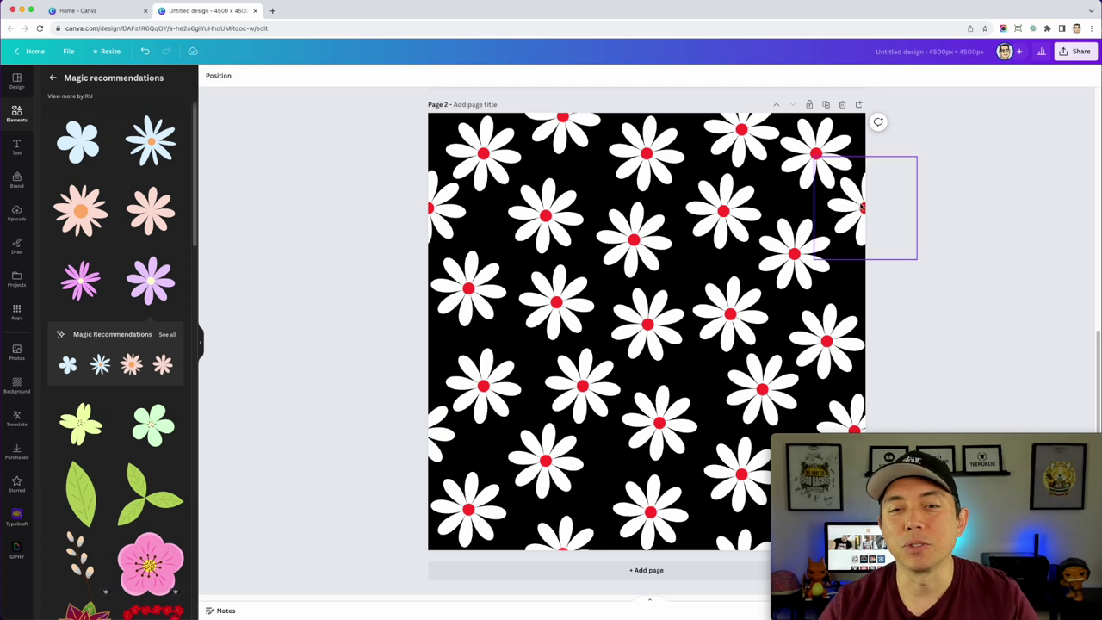
scroll(962, 307, up, 10)
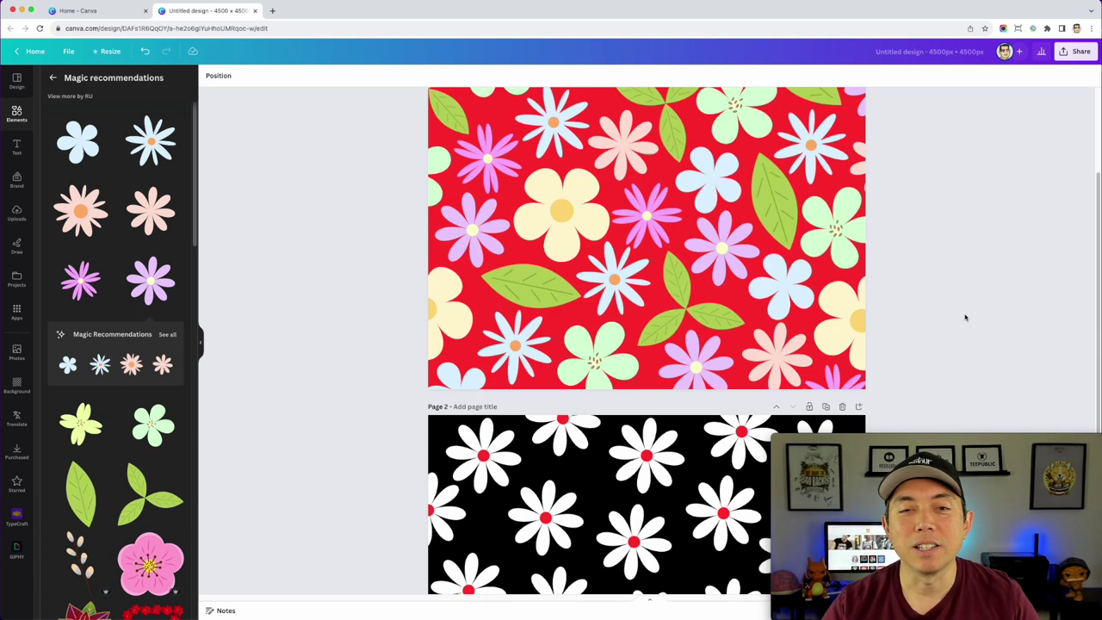
scroll(965, 317, up, 1)
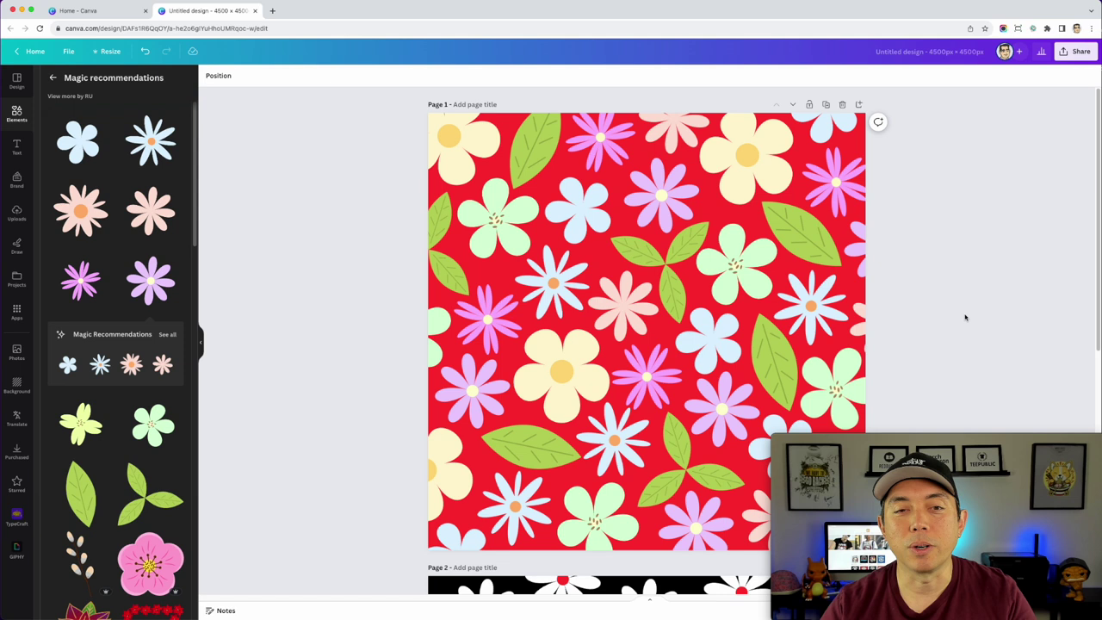
scroll(965, 318, down, 10)
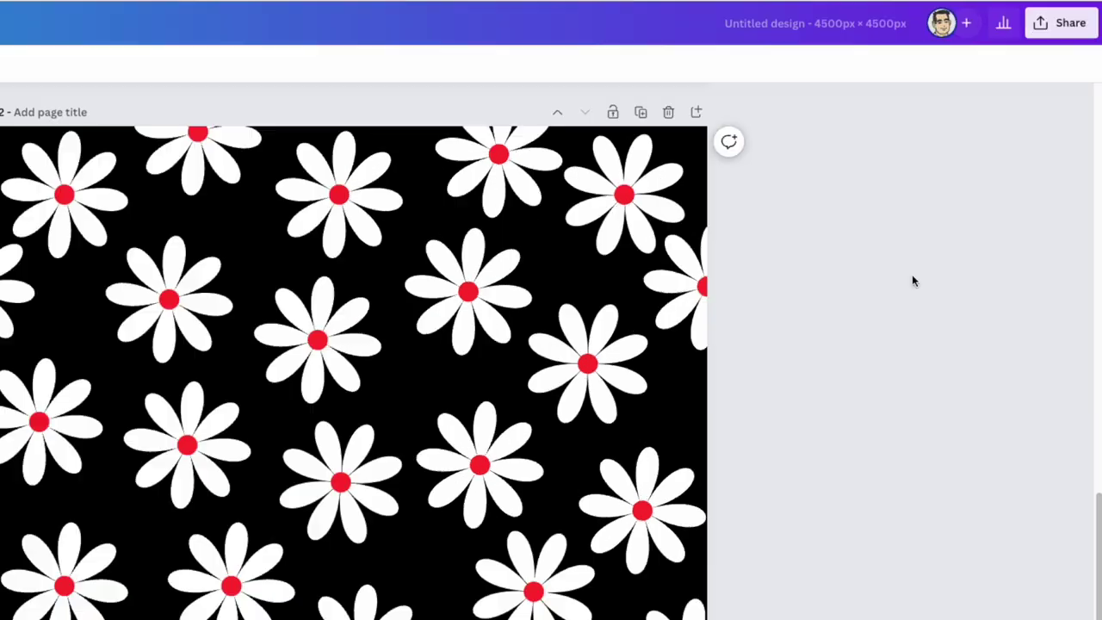
scroll(1023, 201, up, 10)
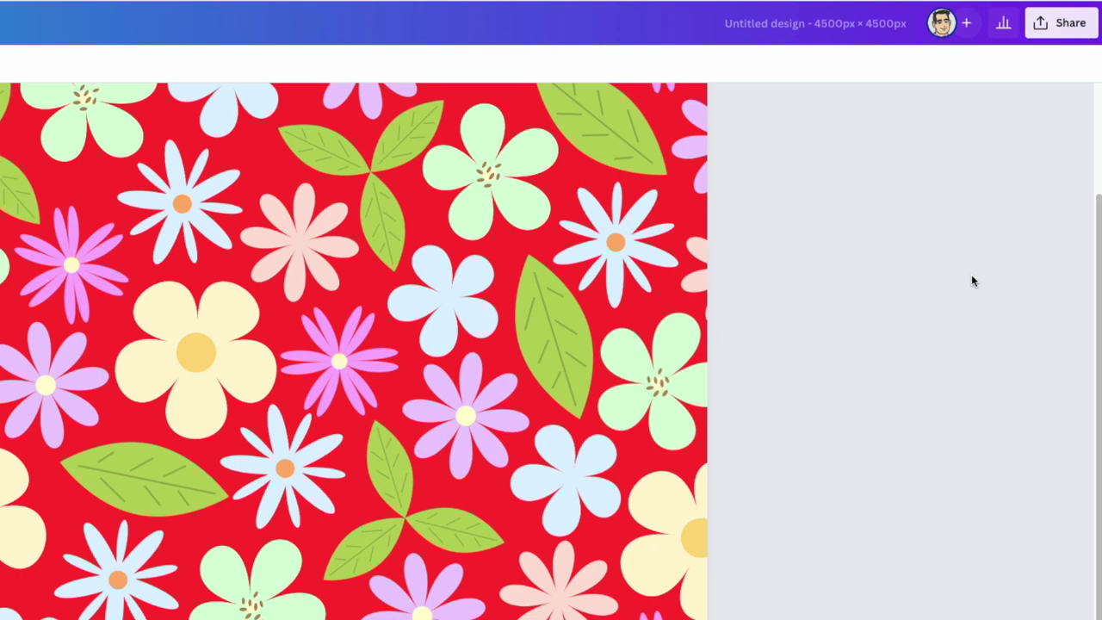
Export all pages (2) as PNG from Share > Download.
click(1083, 53)
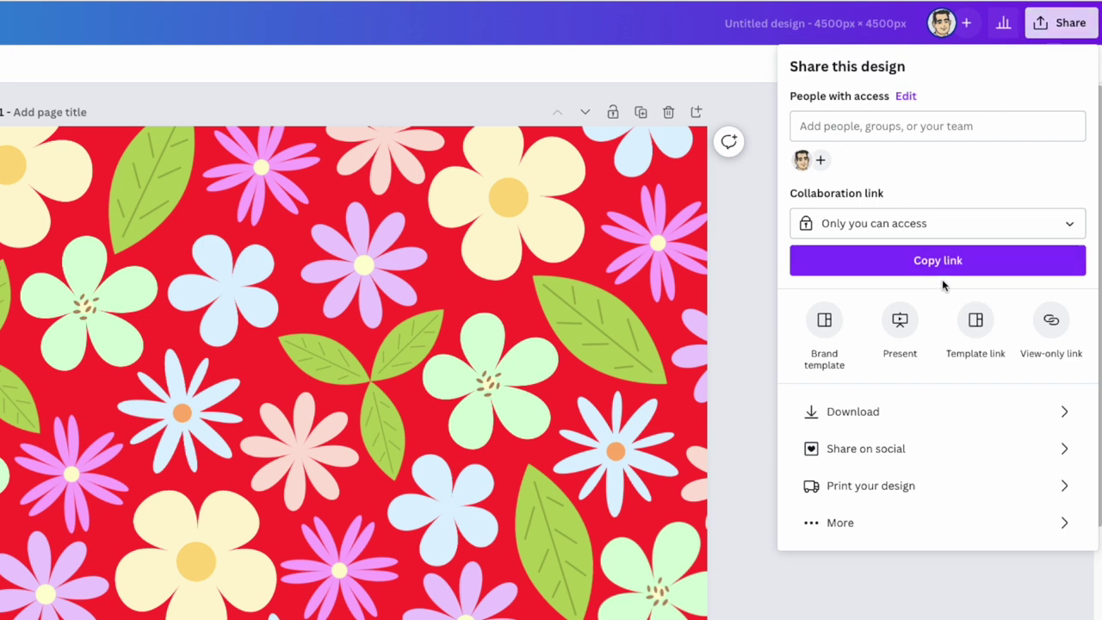
click(849, 415)
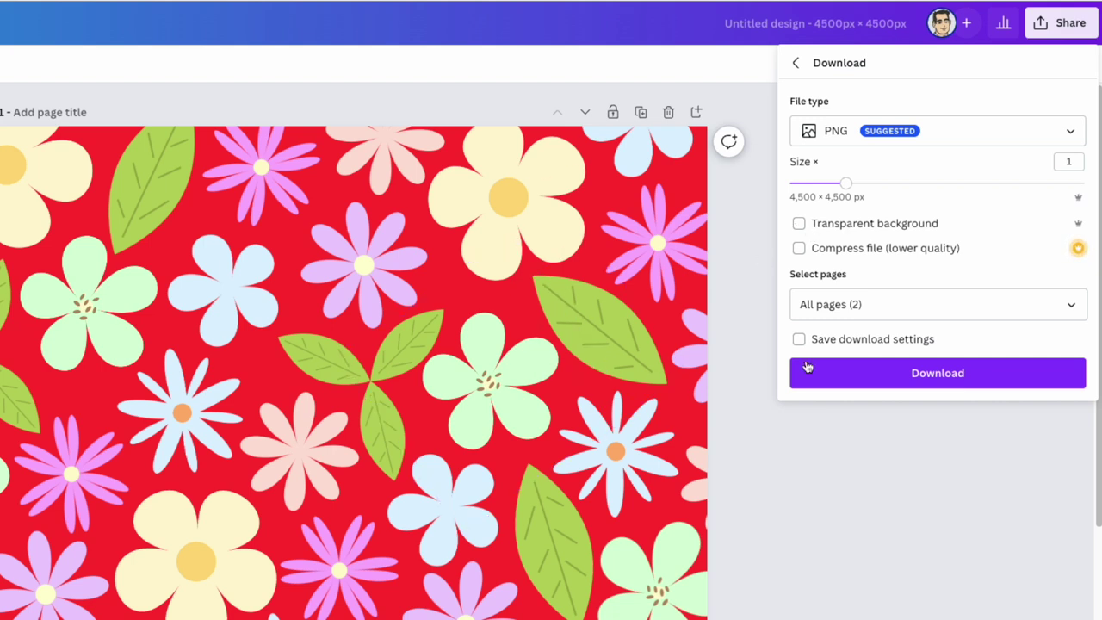
click(919, 372)
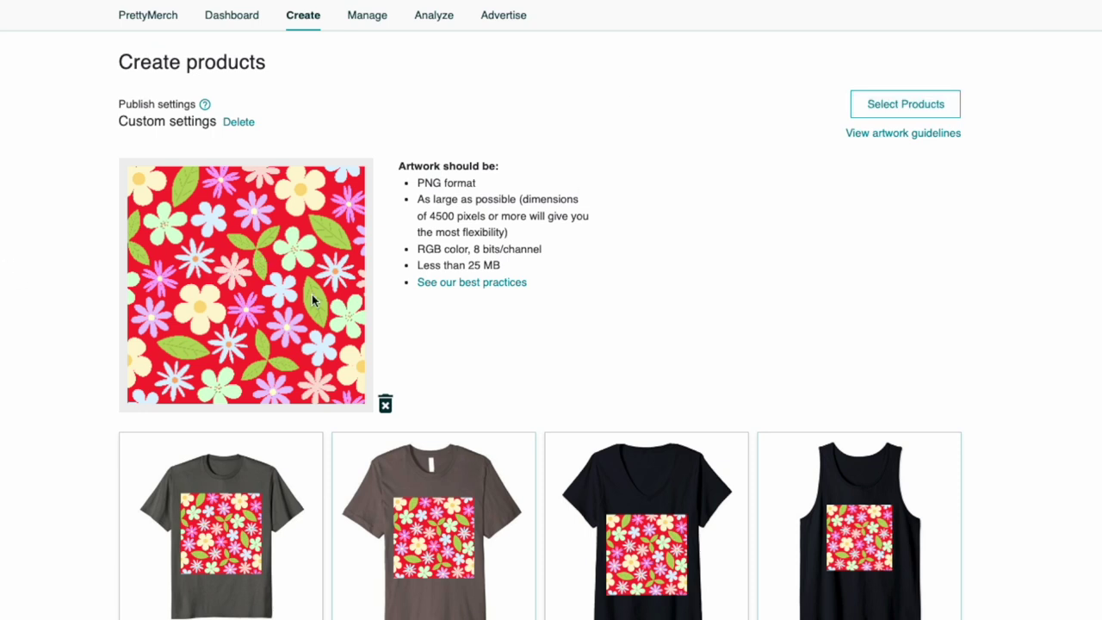
Move the PopSockets grip artwork to the top-left and scale it to about 11%.
scroll(560, 555, down, 12)
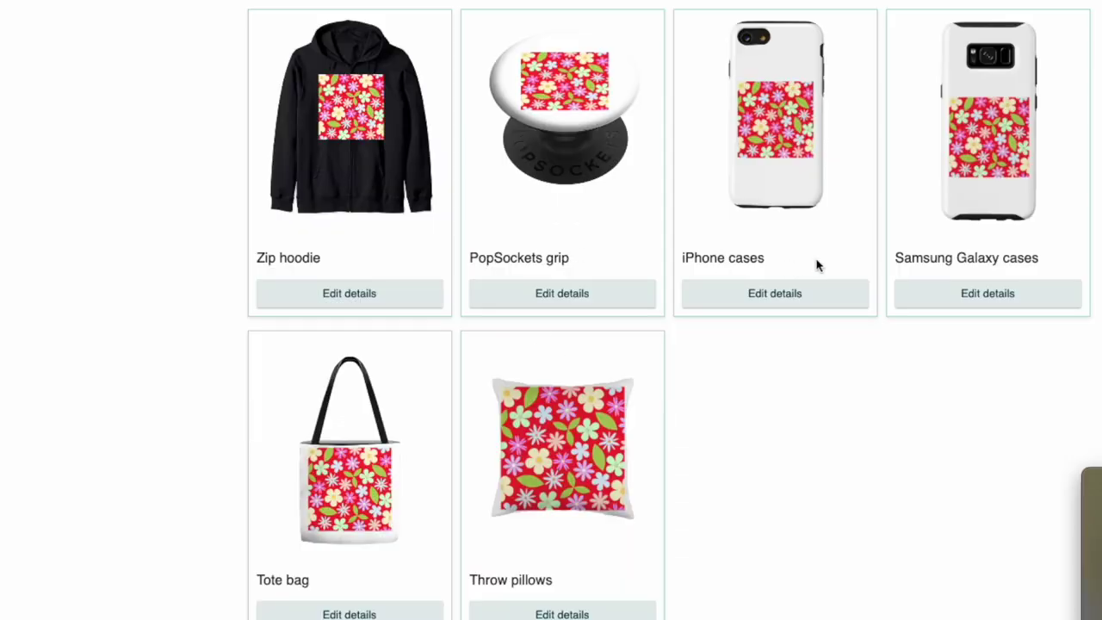
click(589, 292)
drag(581, 224, 498, 148)
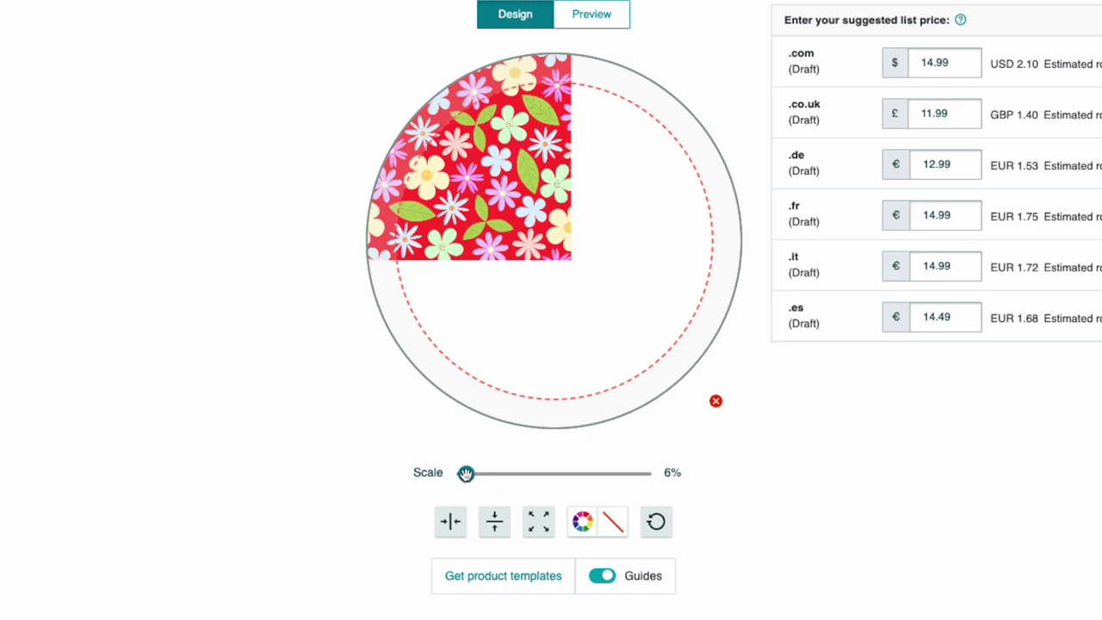
drag(466, 473, 475, 475)
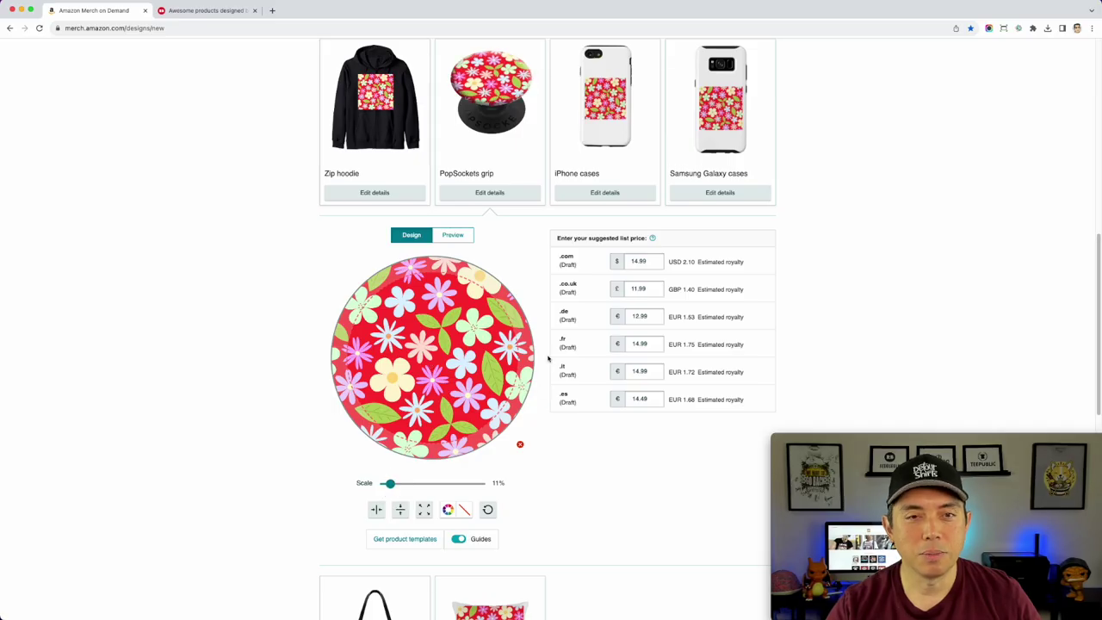
click(604, 192)
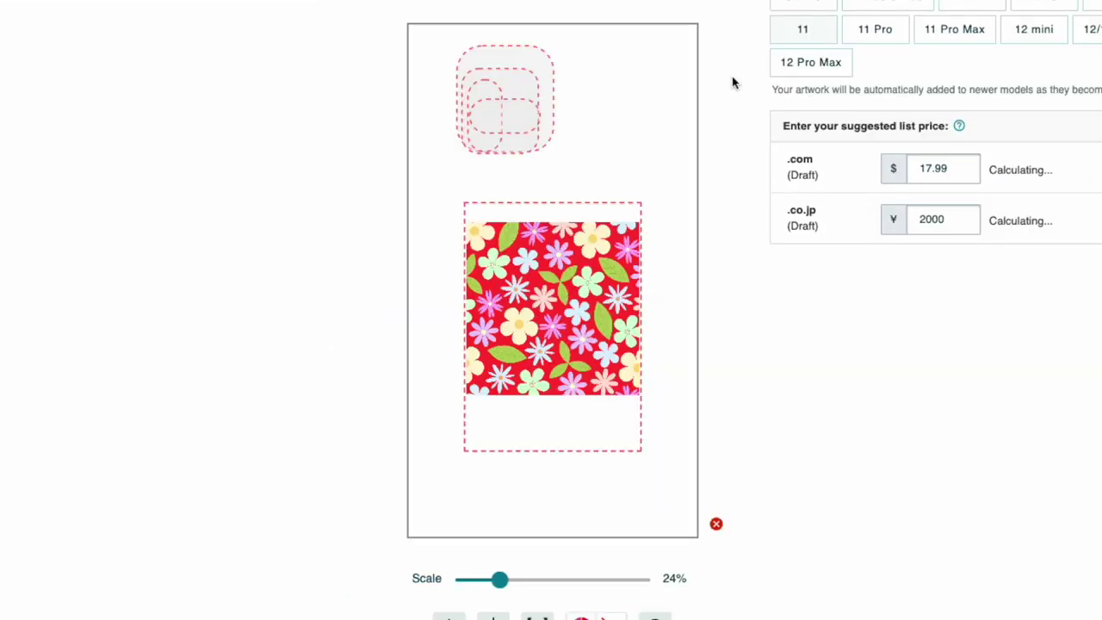
Move and enlarge the artwork so it fills the iPhone case design.
drag(600, 299, 544, 104)
drag(499, 578, 595, 593)
drag(648, 394, 568, 382)
mouse_move(441, 450)
mouse_down()
mouse_move(431, 451)
mouse_move(446, 457)
mouse_up()
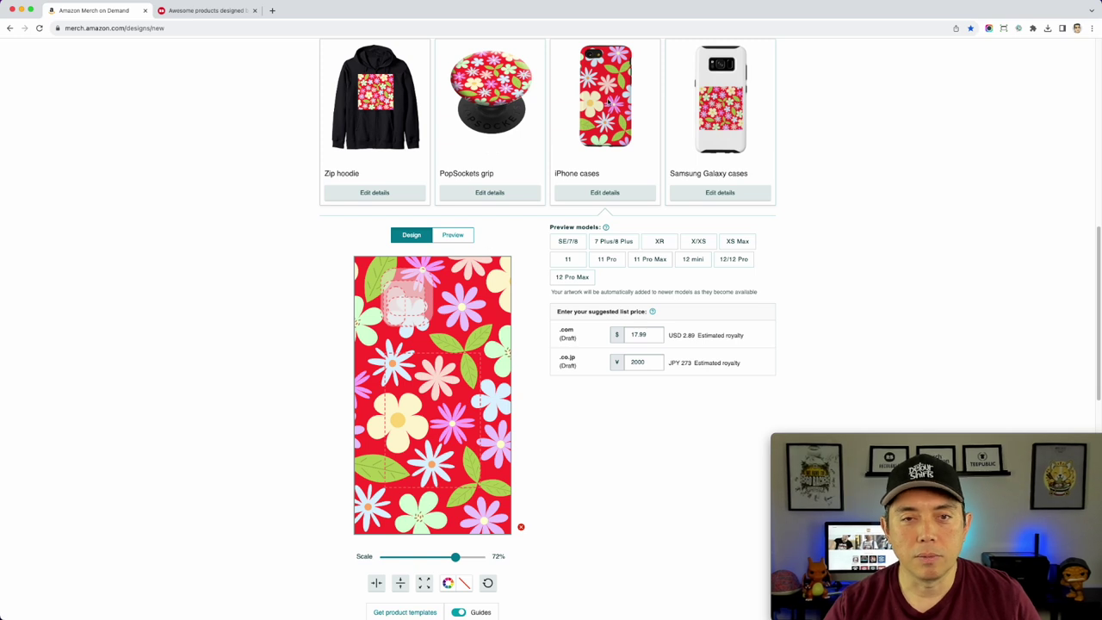
Move and enlarge the design to fill the Samsung Galaxy case at about 72%.
click(728, 192)
drag(443, 407, 411, 286)
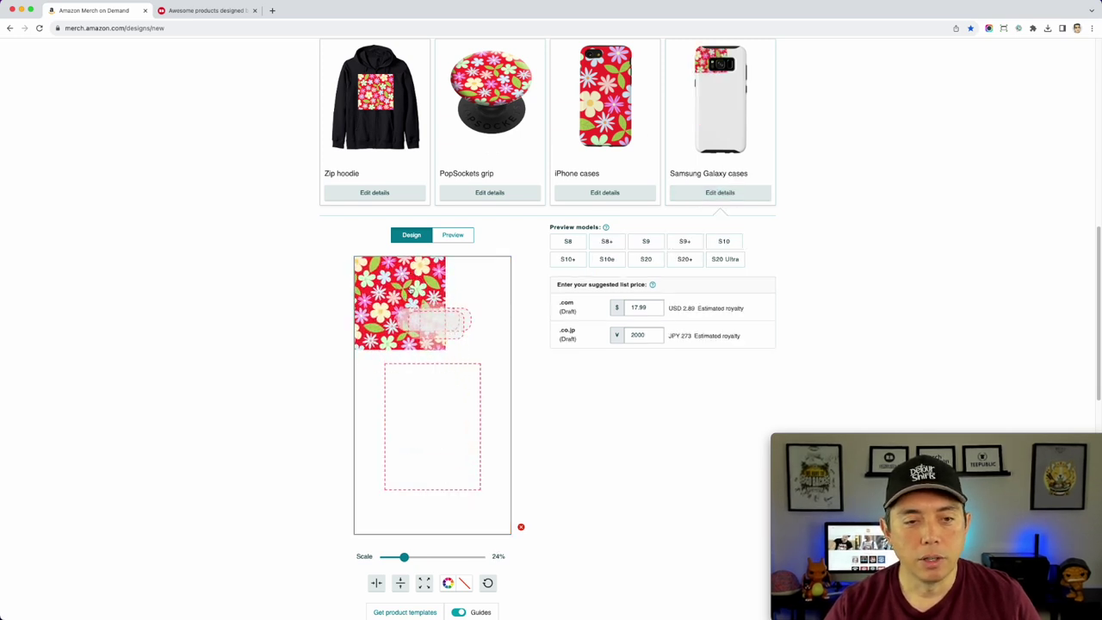
drag(405, 557, 456, 560)
drag(460, 433, 442, 433)
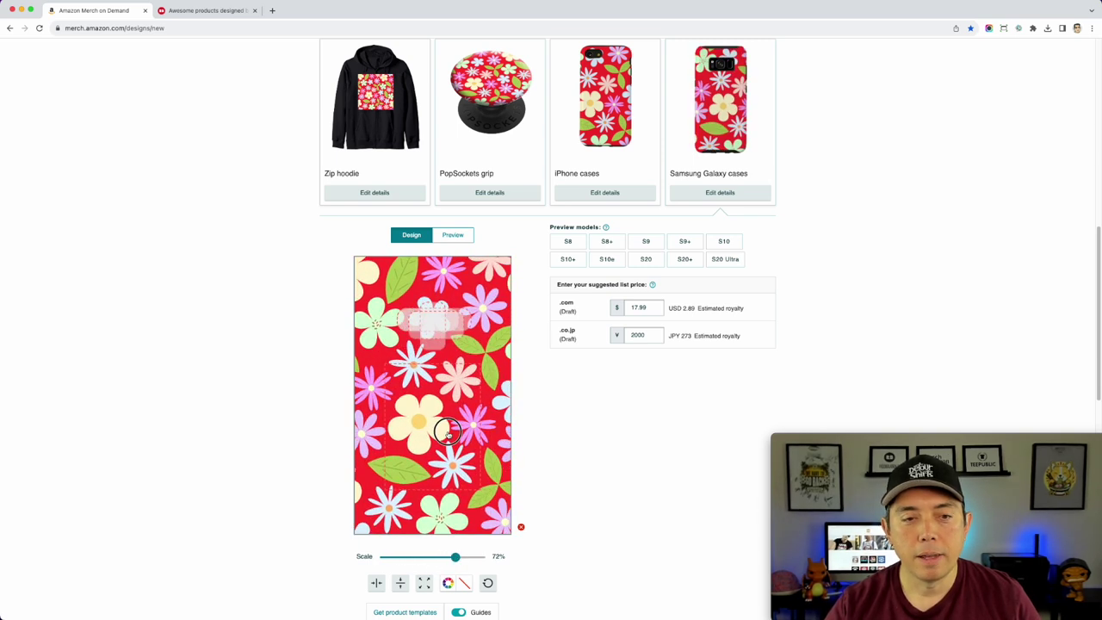
Enlarge the design to about 70% so it fills the tote bag.
scroll(617, 466, down, 5)
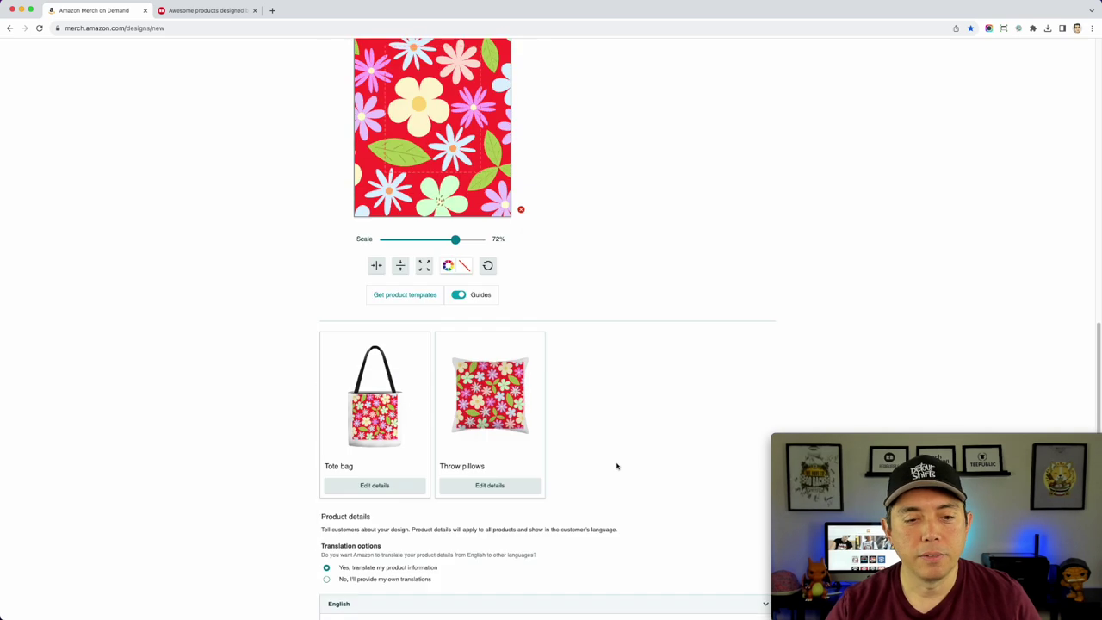
click(375, 485)
scroll(413, 339, up, 2)
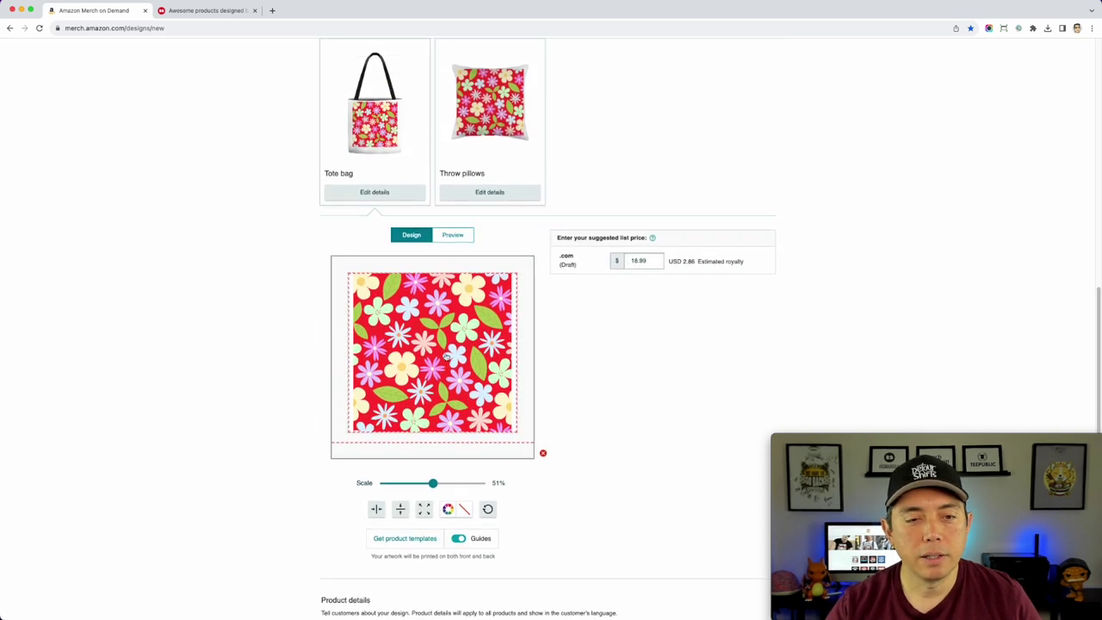
drag(433, 483, 452, 483)
Reposition and slightly enlarge the design so it fills the throw pillow.
click(489, 192)
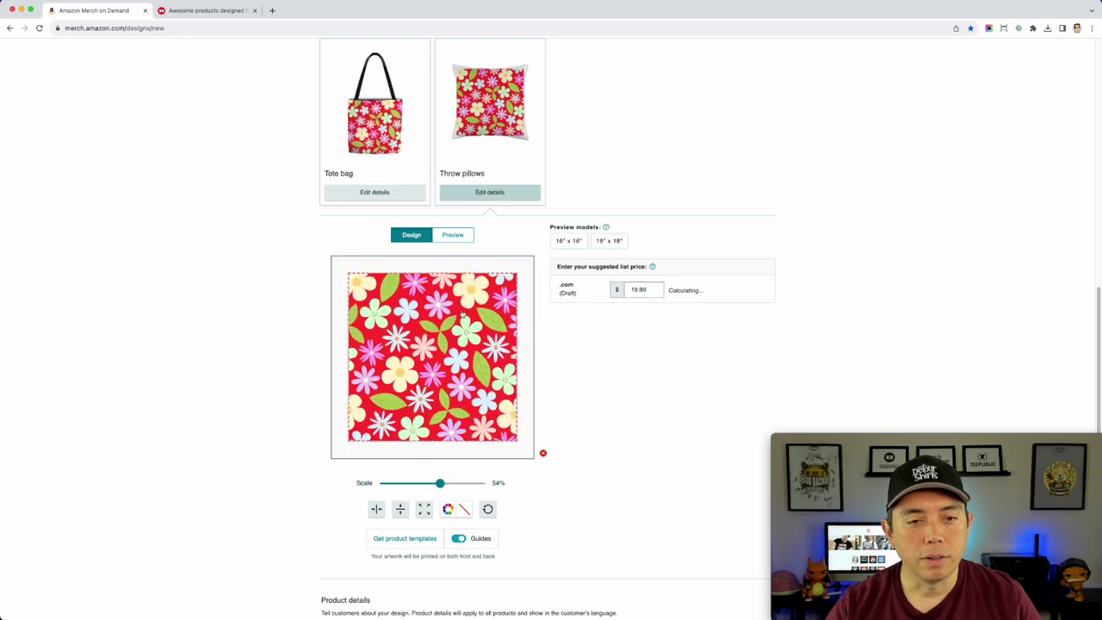
drag(448, 340, 426, 321)
drag(436, 483, 452, 483)
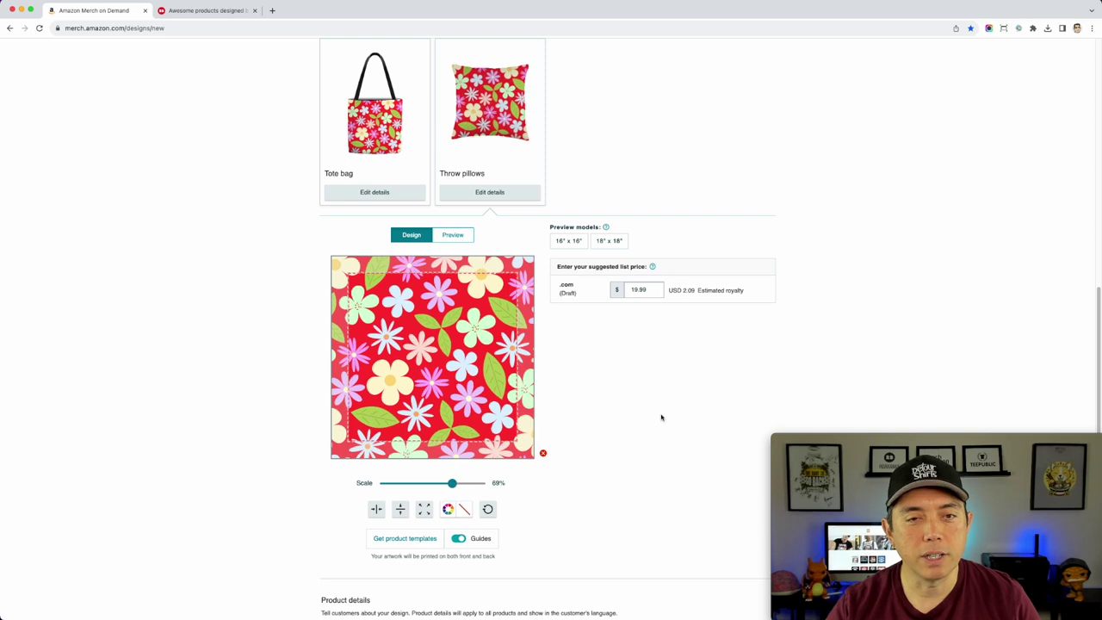
click(666, 389)
drag(492, 343, 492, 342)
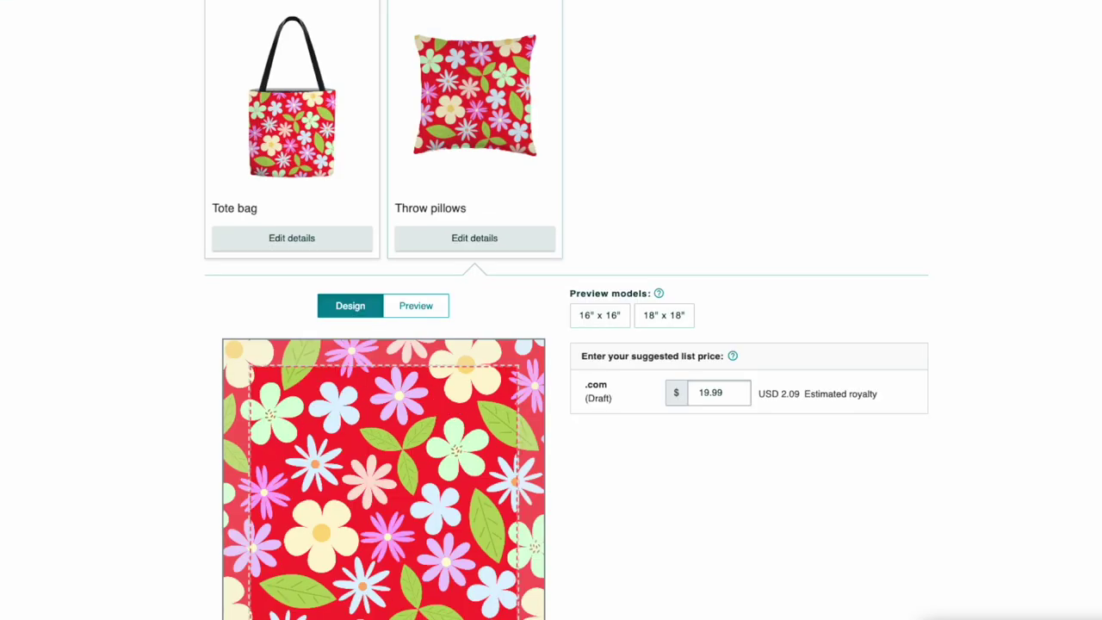
scroll(579, 287, up, 5)
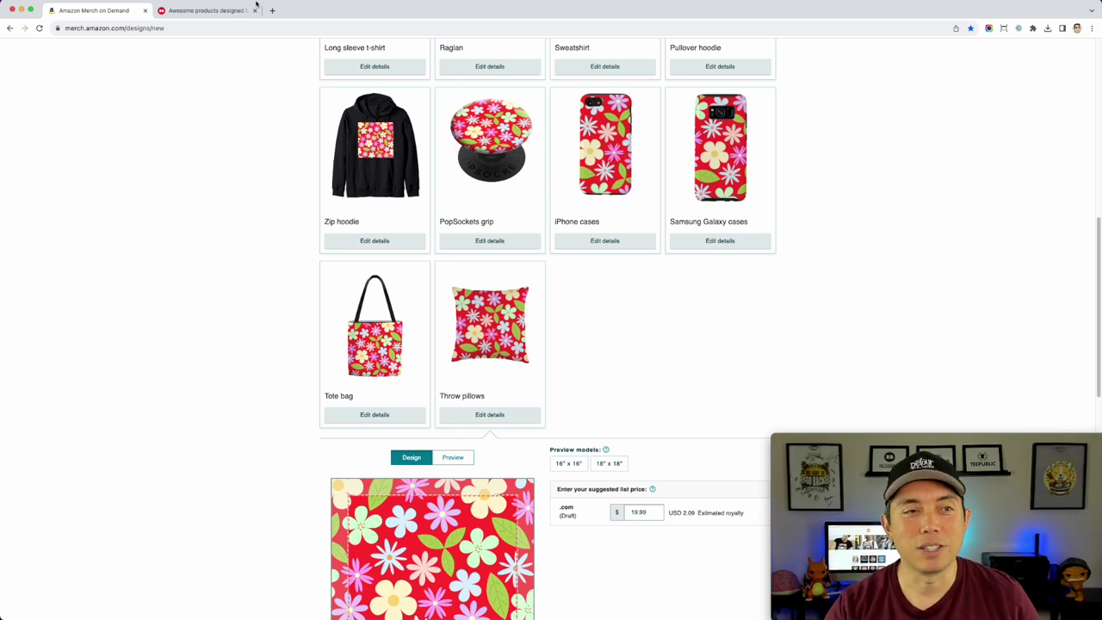
click(210, 12)
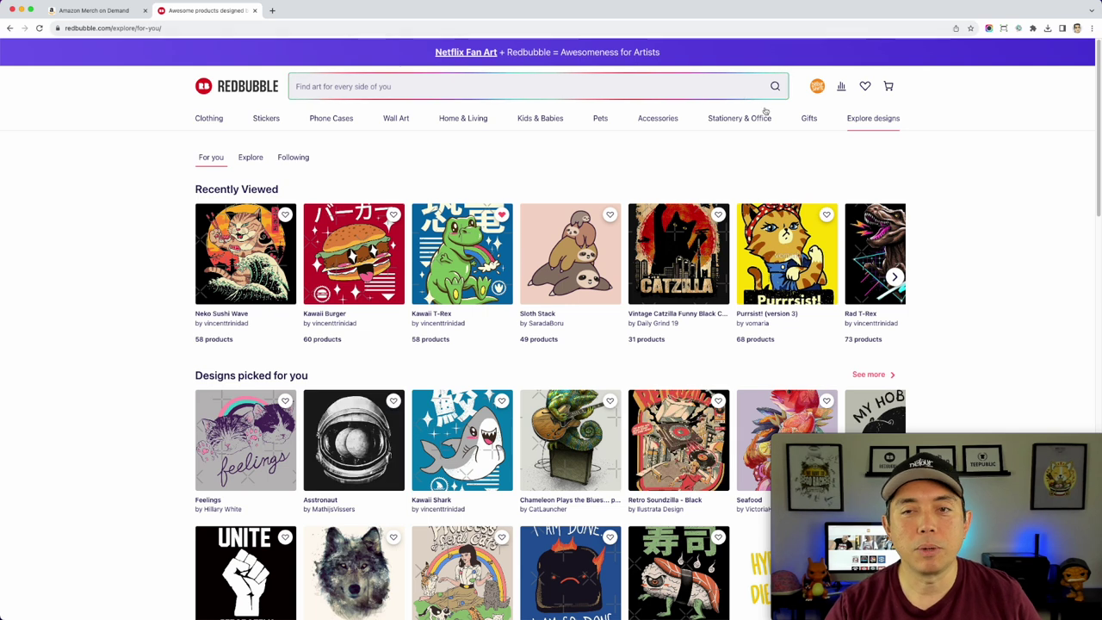
Upload the daisy pattern file via Add New Work and review the Product Previews.
click(818, 86)
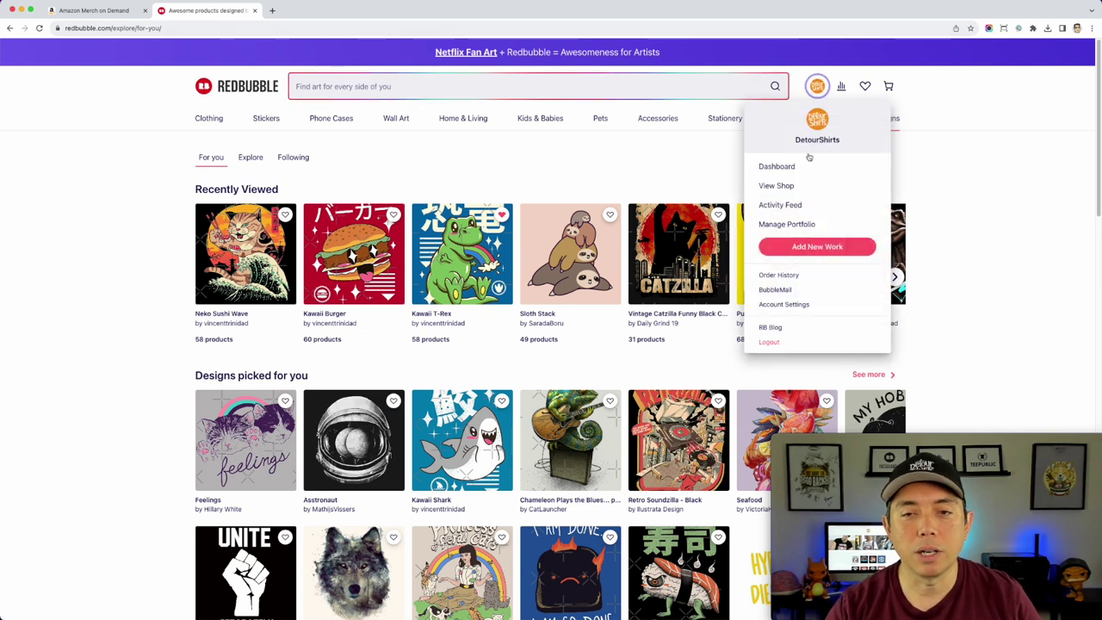
click(809, 247)
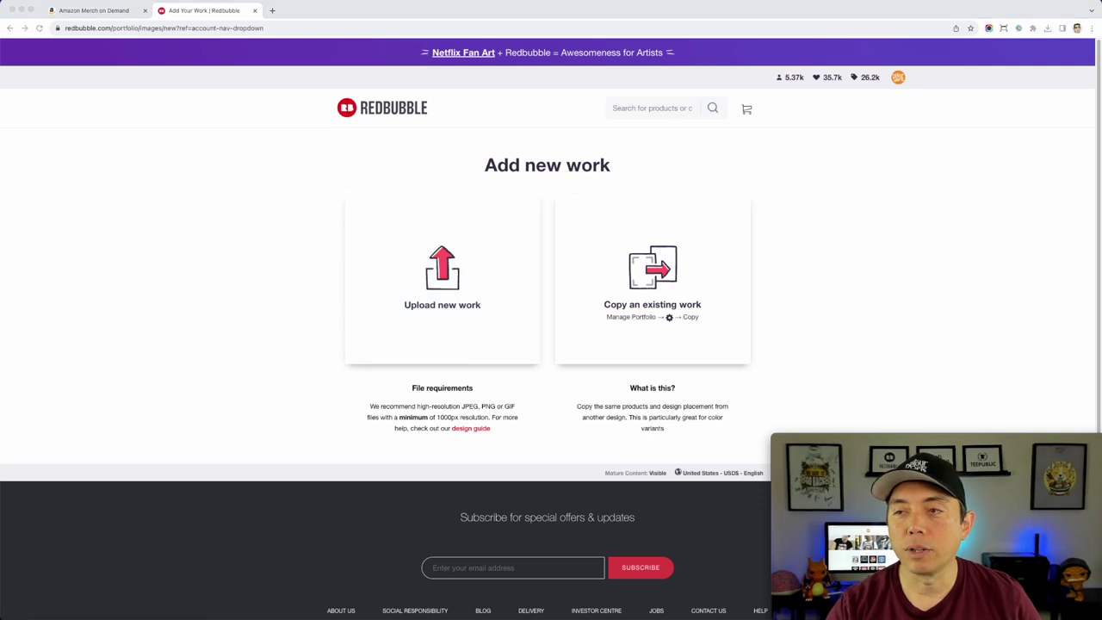
drag(602, 184, 467, 268)
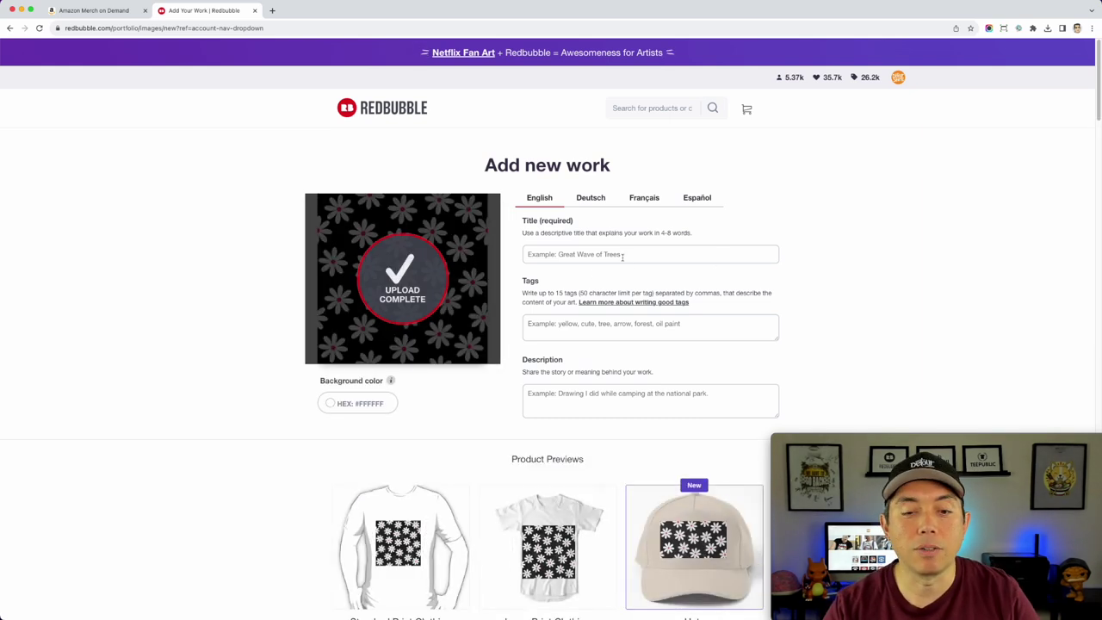
scroll(625, 281, down, 5)
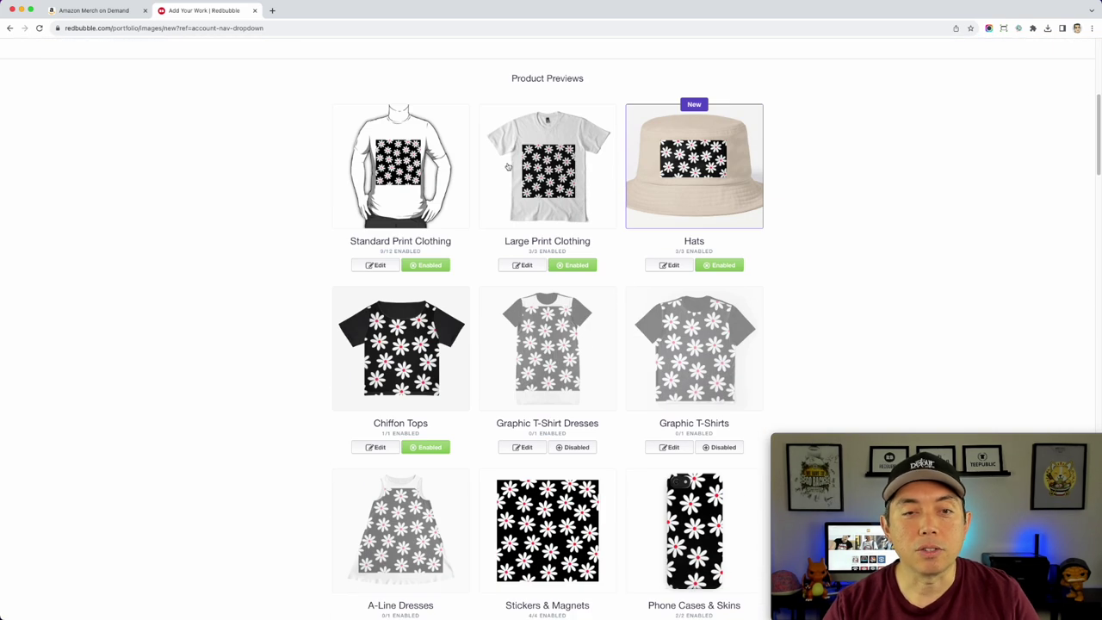
scroll(454, 358, down, 3)
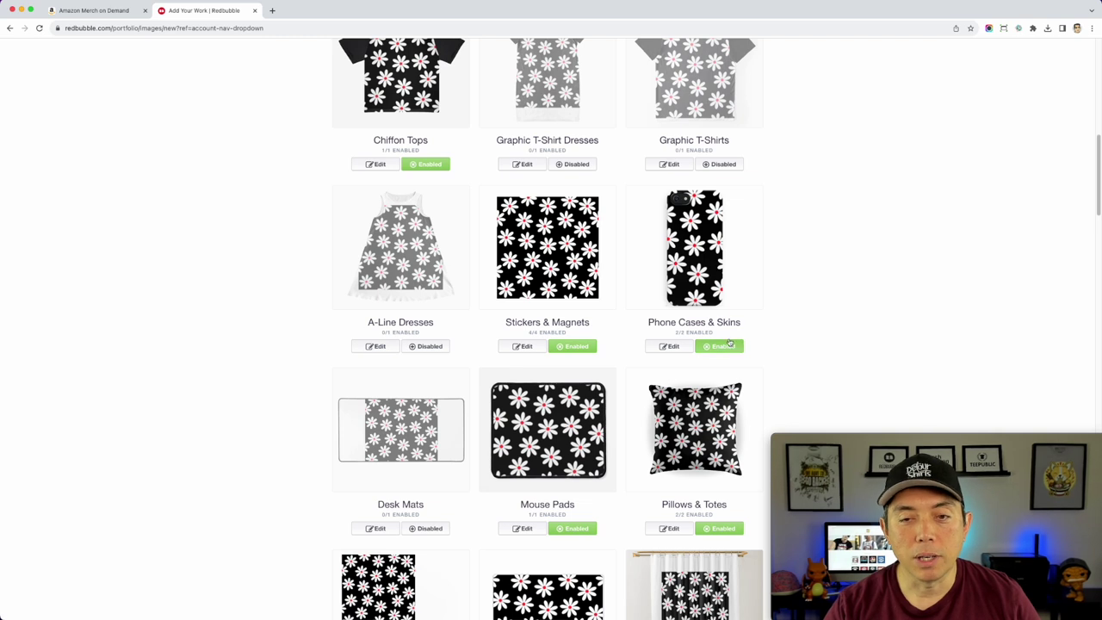
Set the phone case to a Regular grid pattern at 18% scale and reposition the image.
click(679, 348)
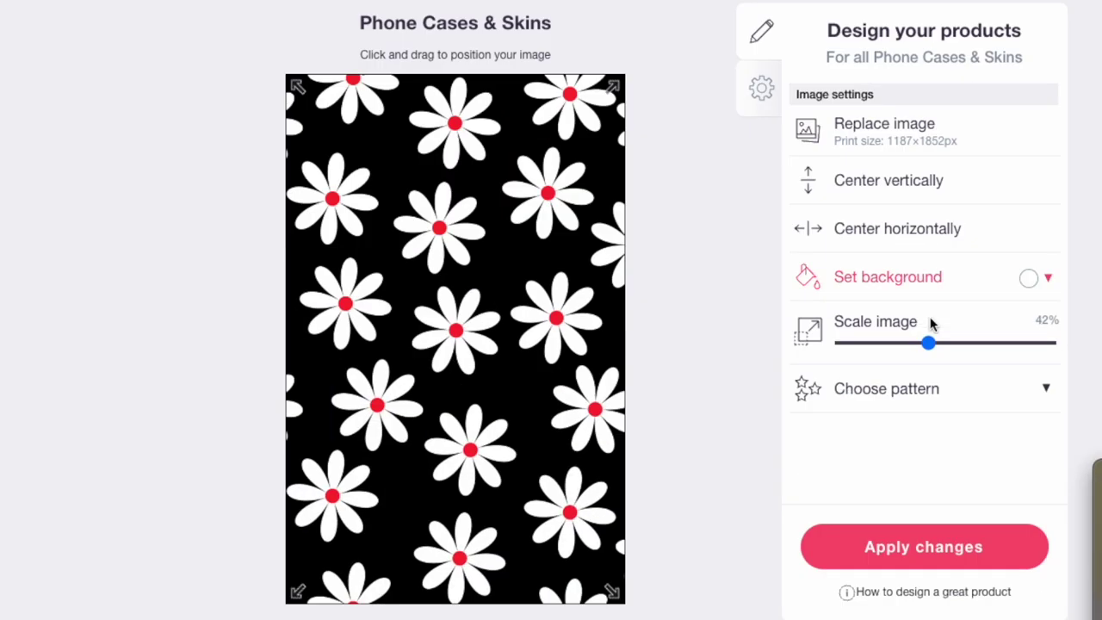
click(917, 387)
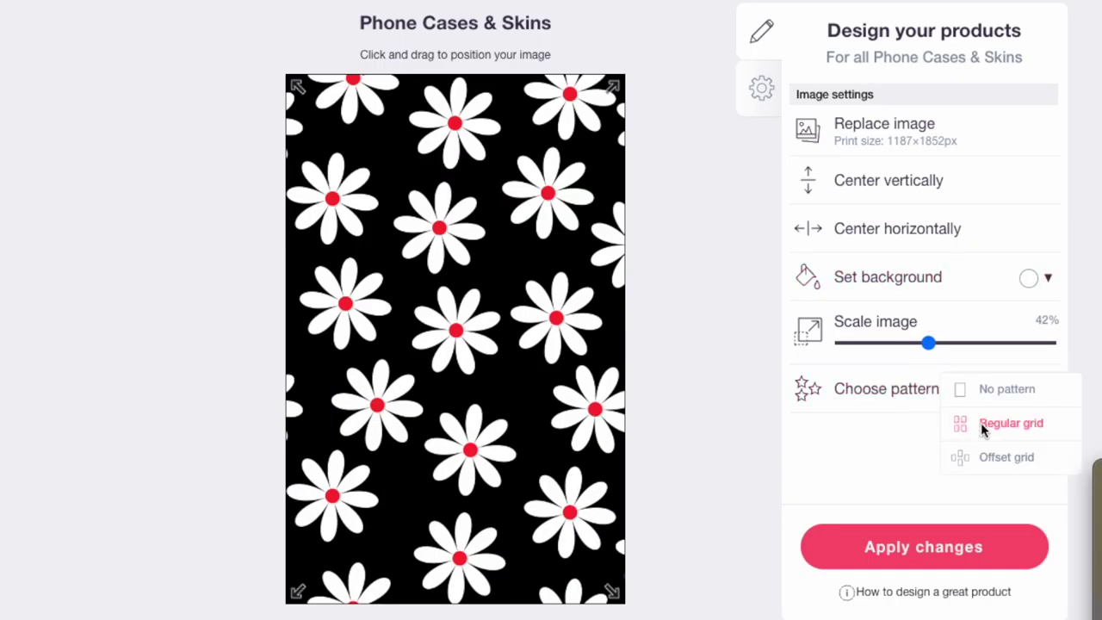
drag(928, 342, 877, 351)
scroll(493, 391, up, 1)
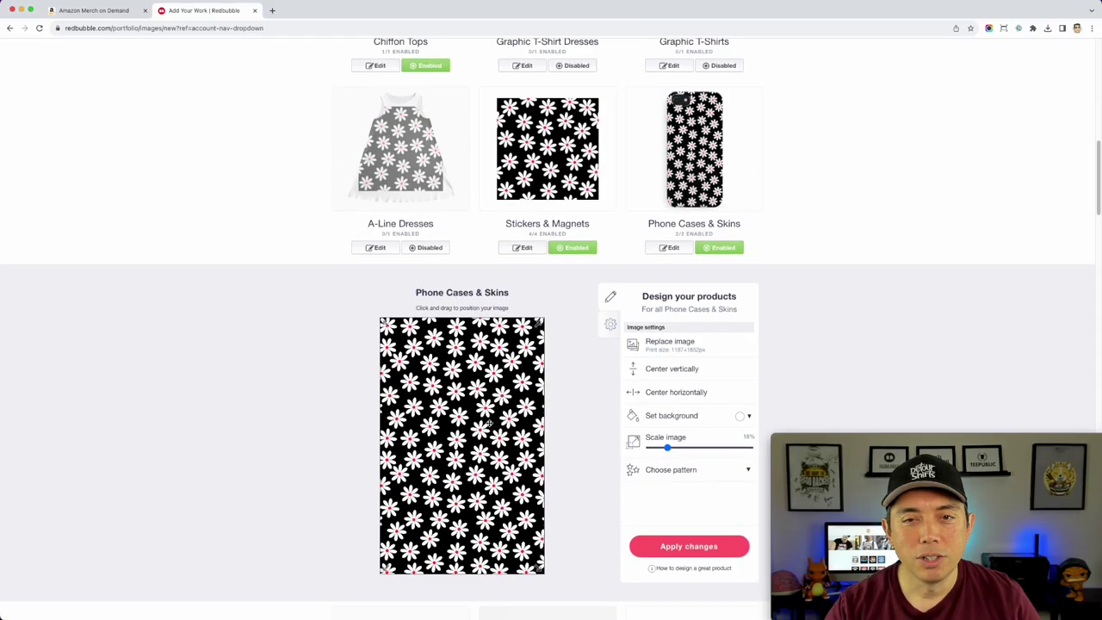
mouse_move(494, 390)
mouse_down()
mouse_move(467, 391)
mouse_move(482, 391)
mouse_up()
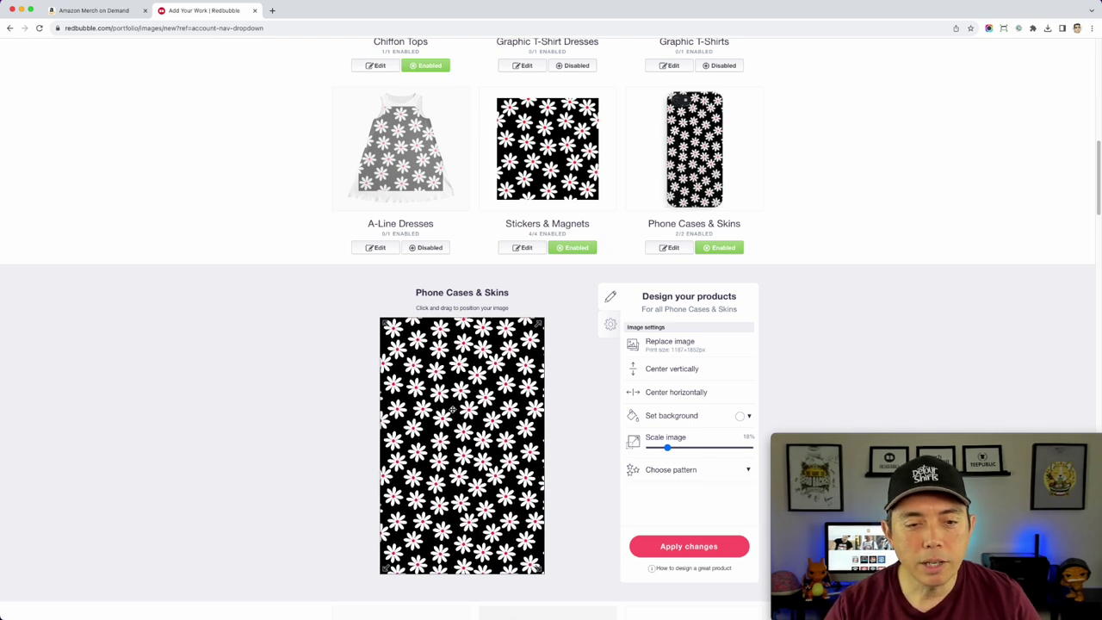
scroll(454, 417, down, 3)
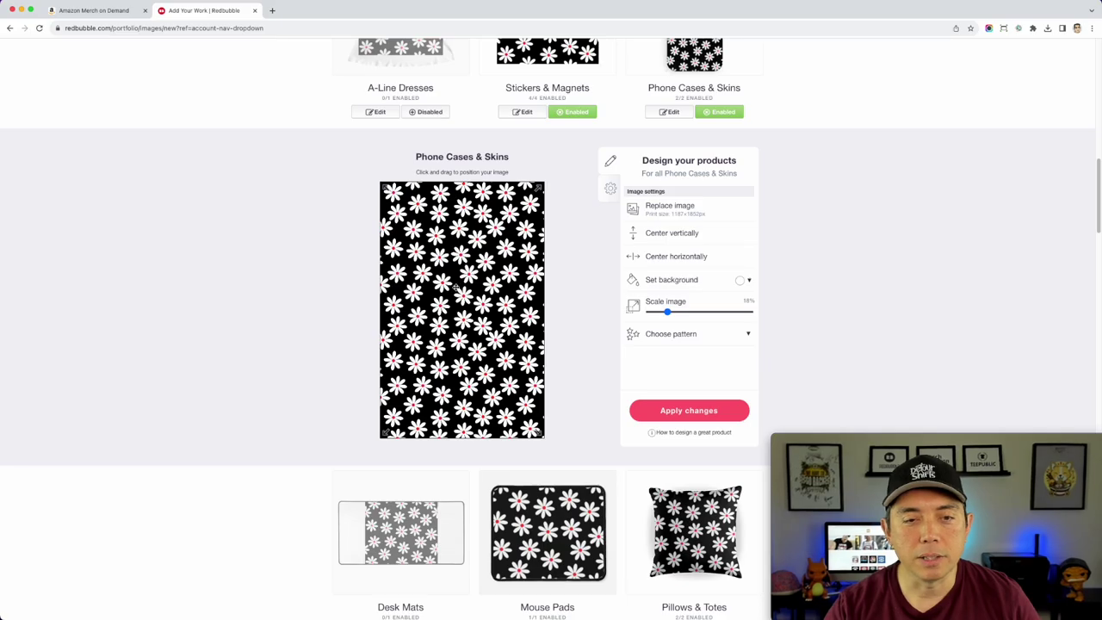
scroll(456, 287, up, 3)
scroll(661, 272, down, 9)
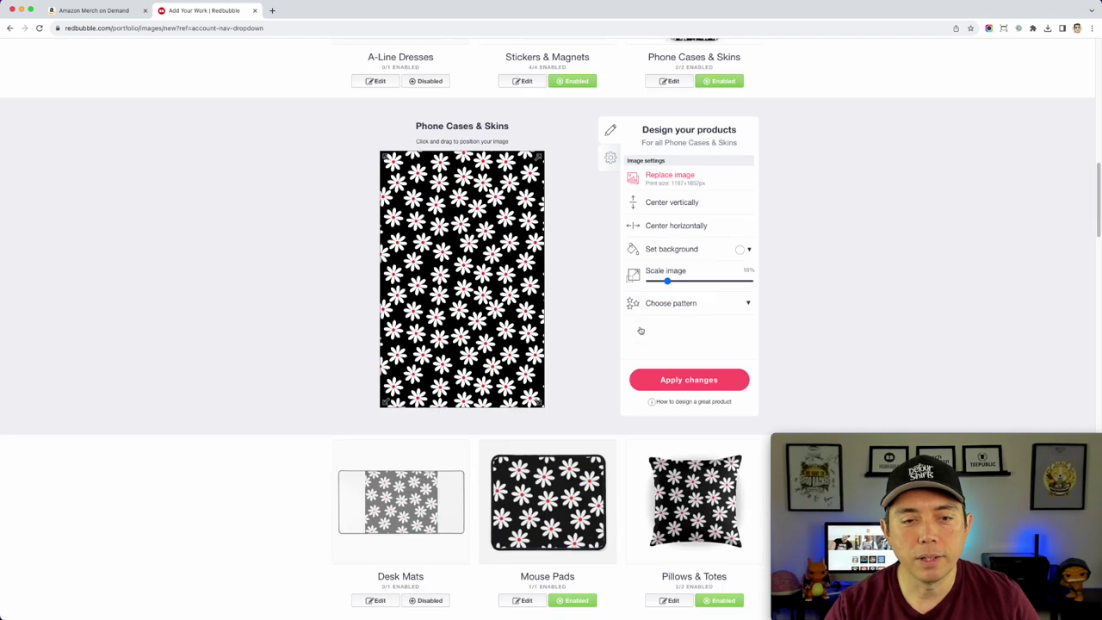
scroll(704, 284, down, 1)
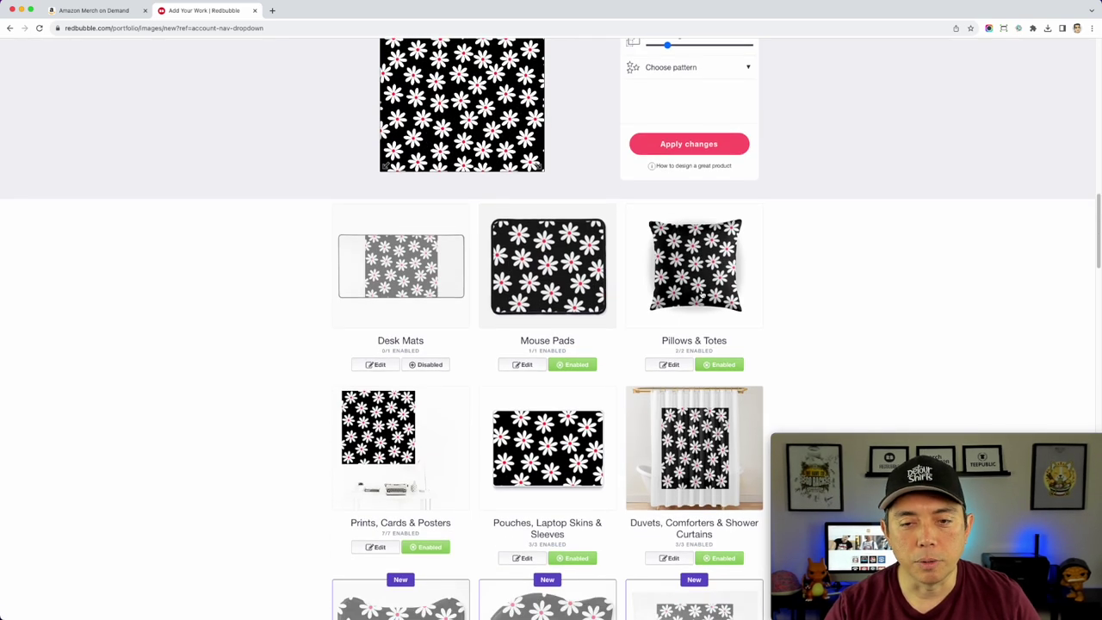
scroll(698, 310, down, 1)
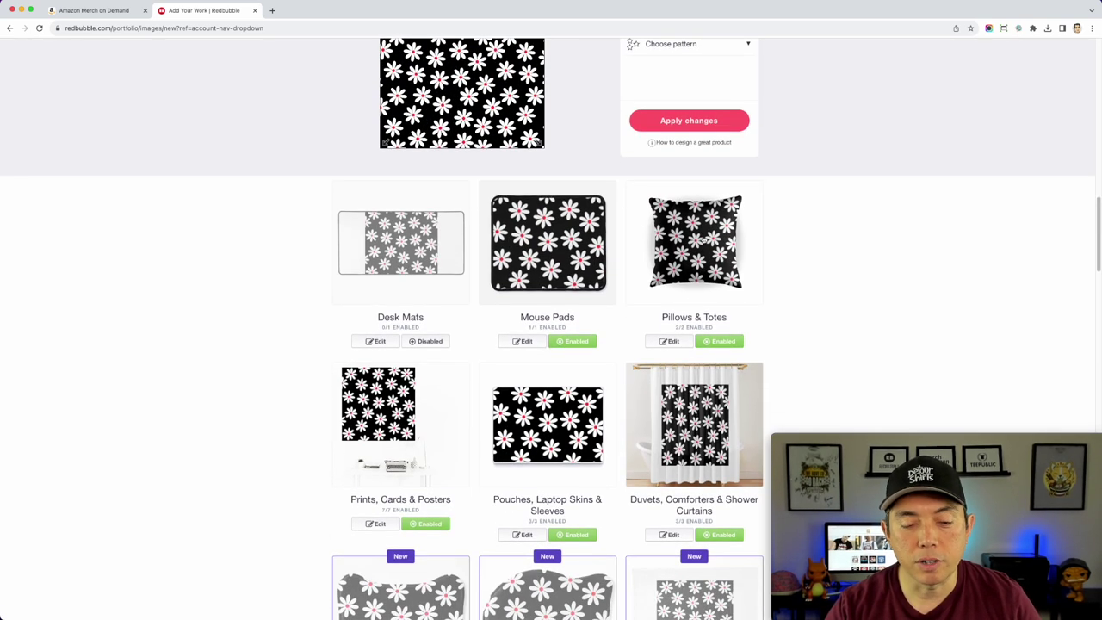
scroll(704, 293, down, 4)
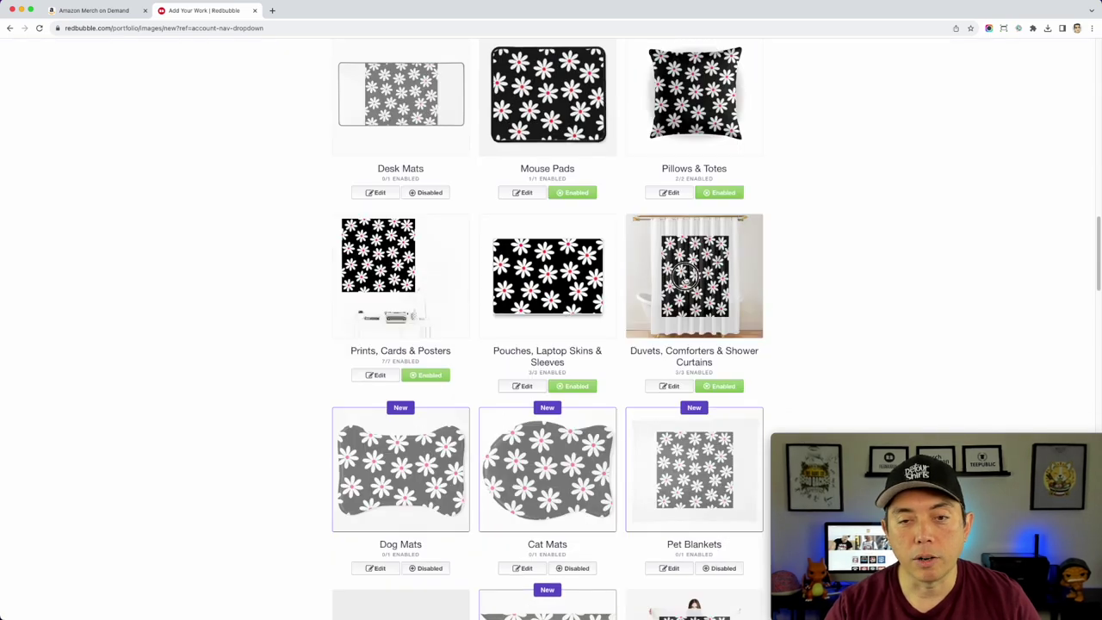
Set the duvet, comforter and shower curtain design to a Regular grid repeat.
click(669, 386)
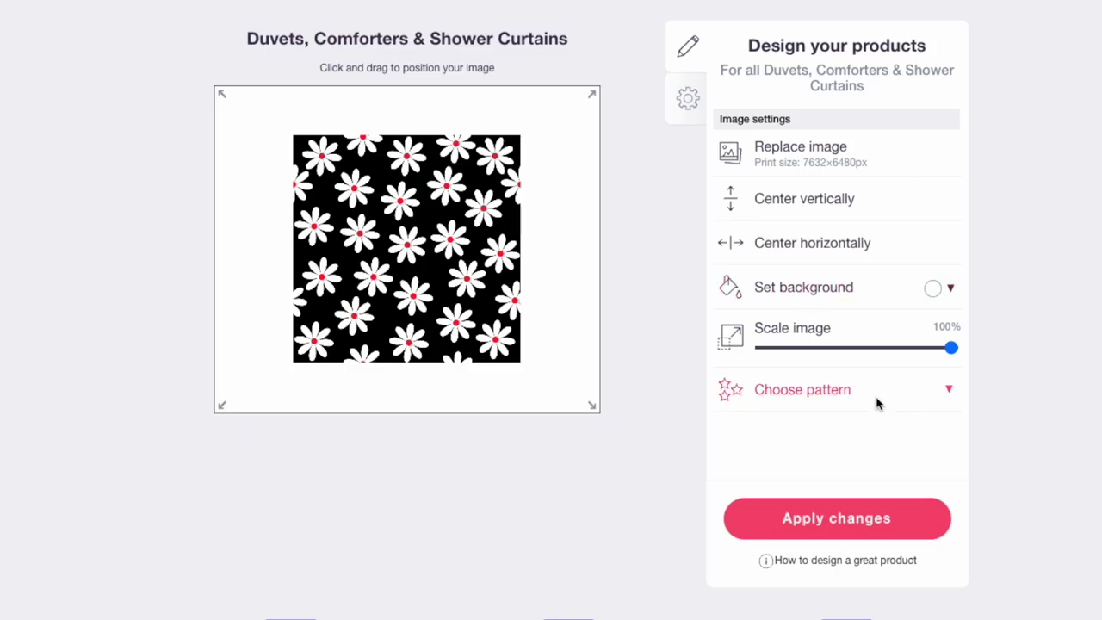
click(855, 389)
click(883, 422)
scroll(882, 416, up, 5)
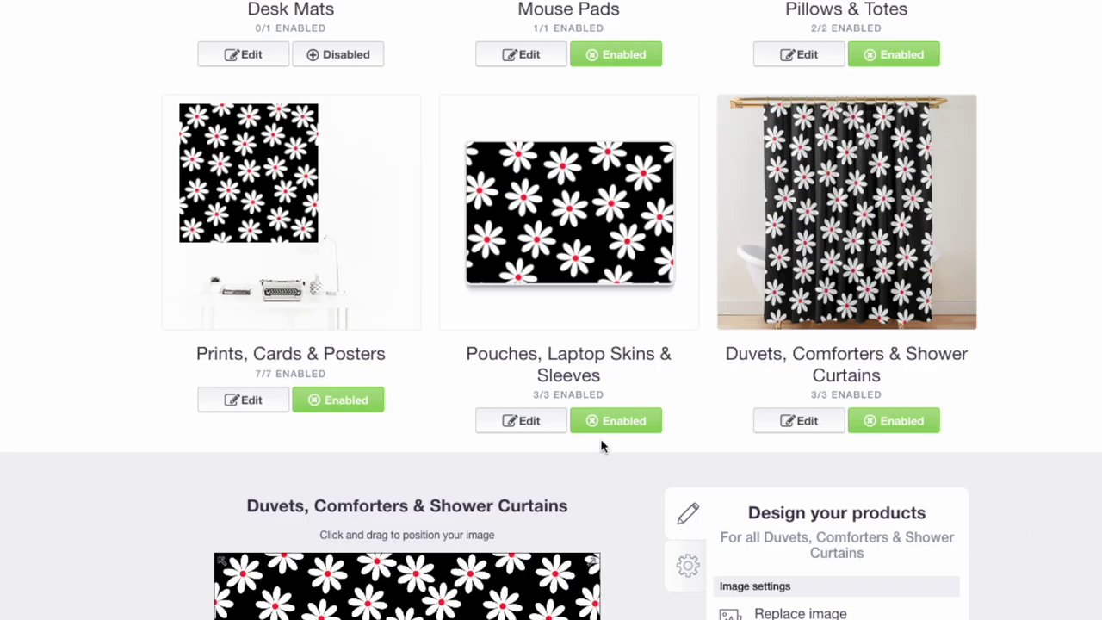
scroll(645, 548, down, 10)
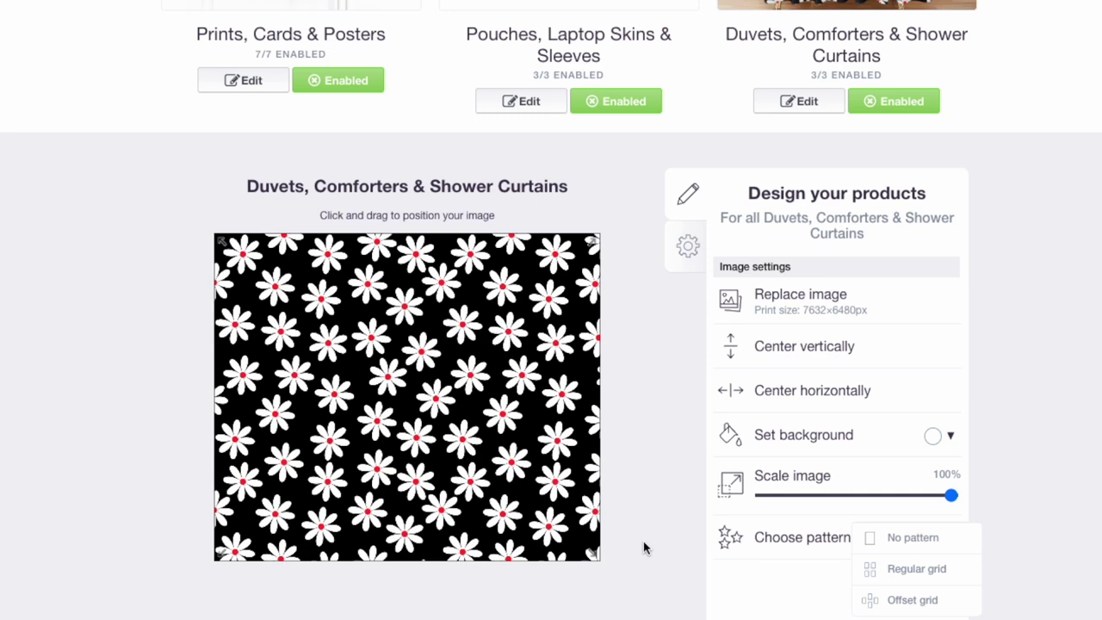
scroll(644, 548, down, 5)
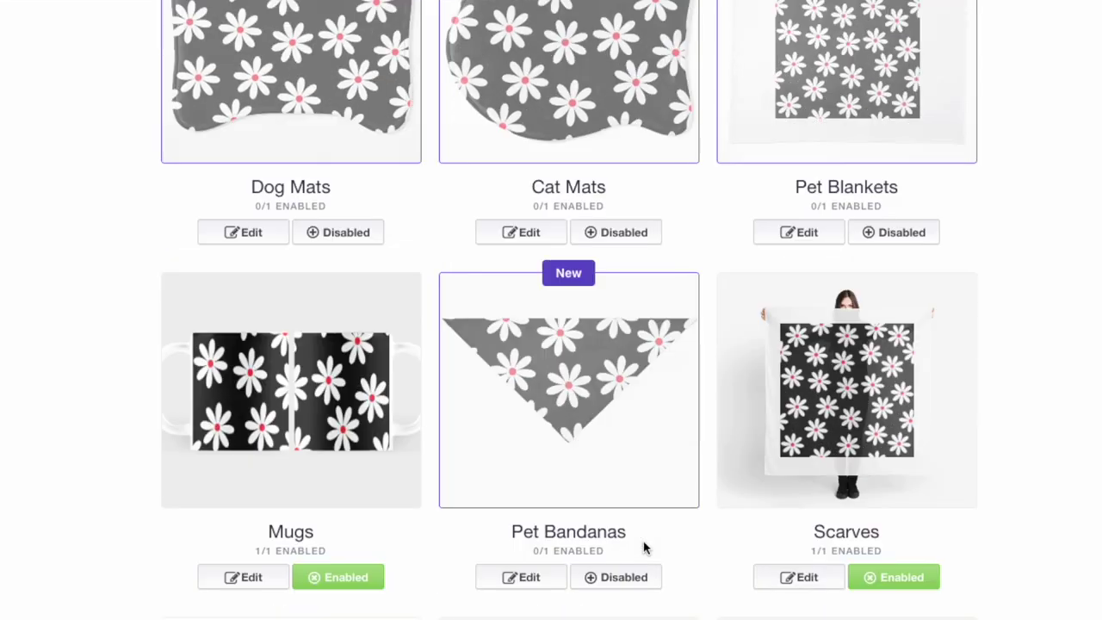
scroll(769, 548, down, 7)
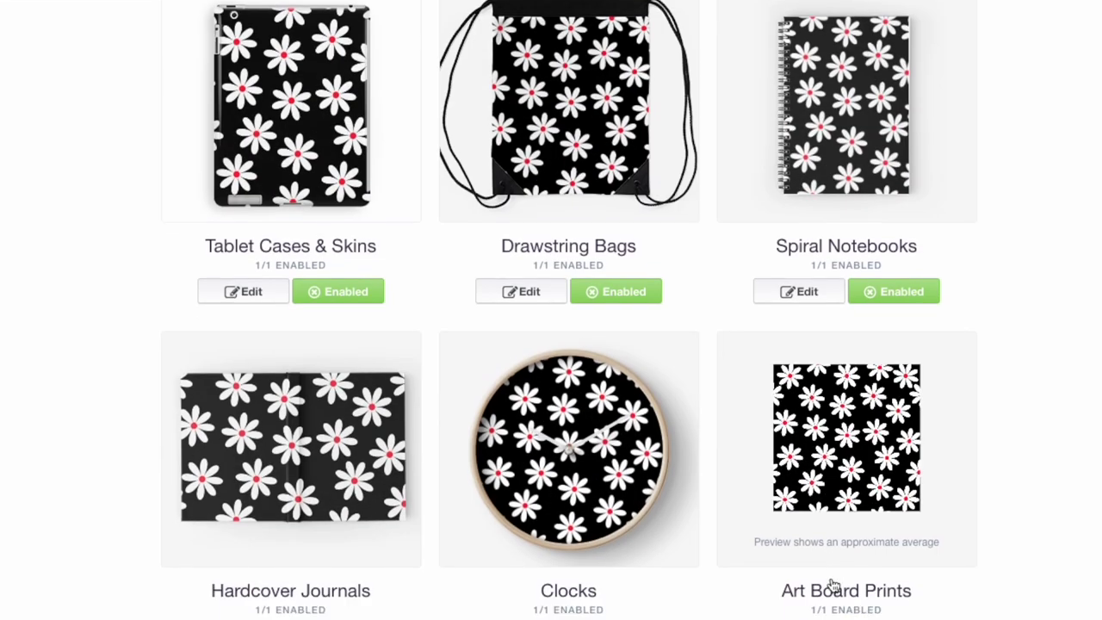
scroll(834, 585, down, 3)
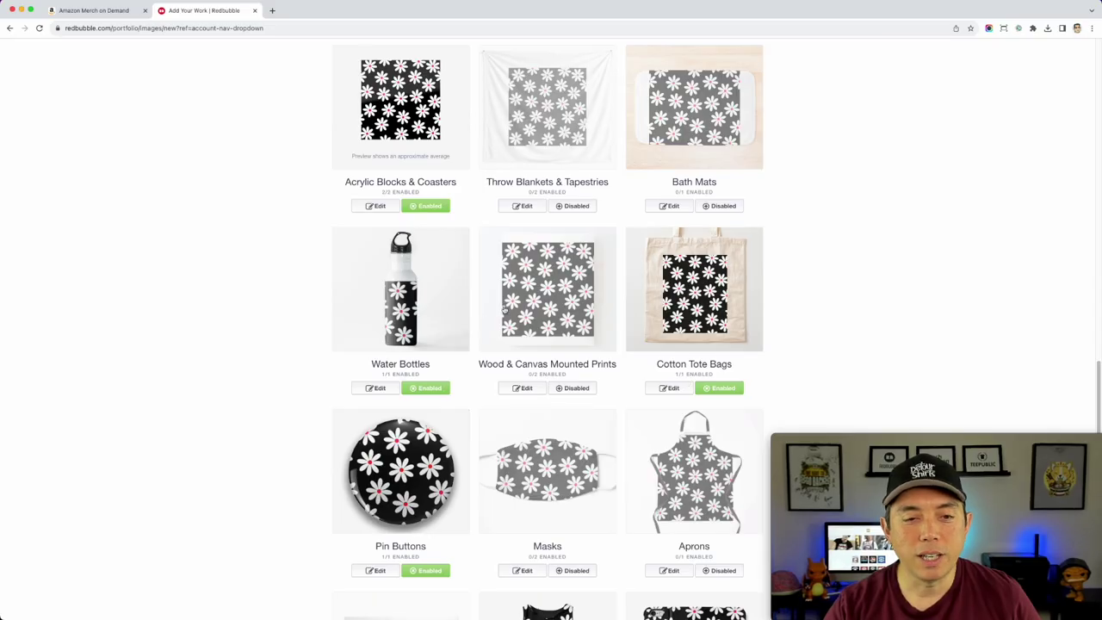
scroll(640, 317, down, 2)
click(698, 326)
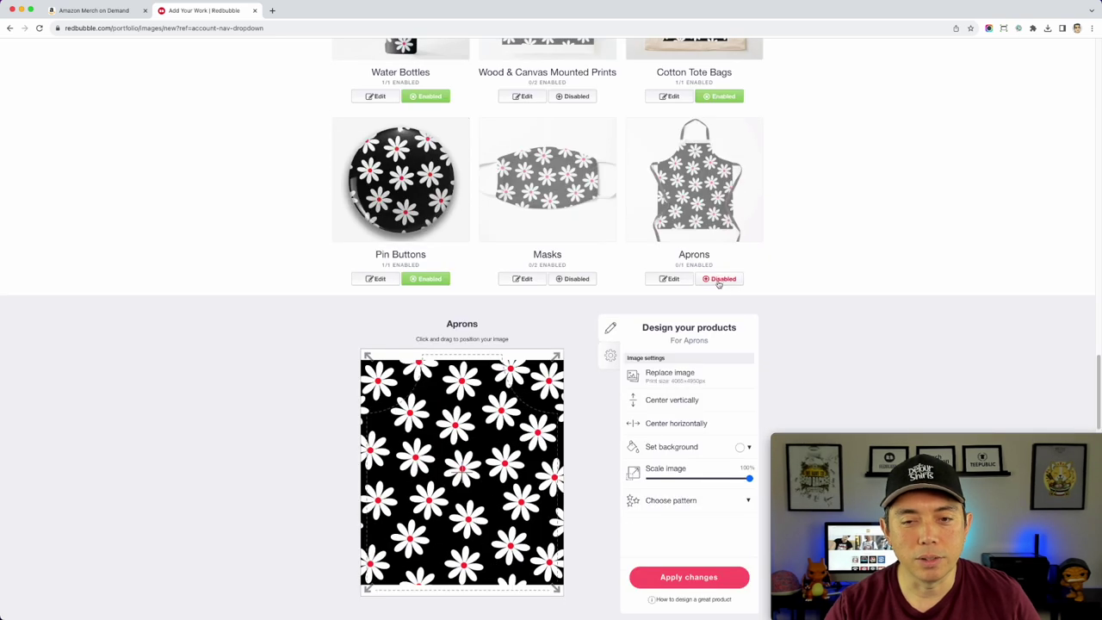
Switch aprons to Enabled, choose Regular grid, and scale the daisy image to 52%.
click(719, 280)
scroll(719, 284, down, 1)
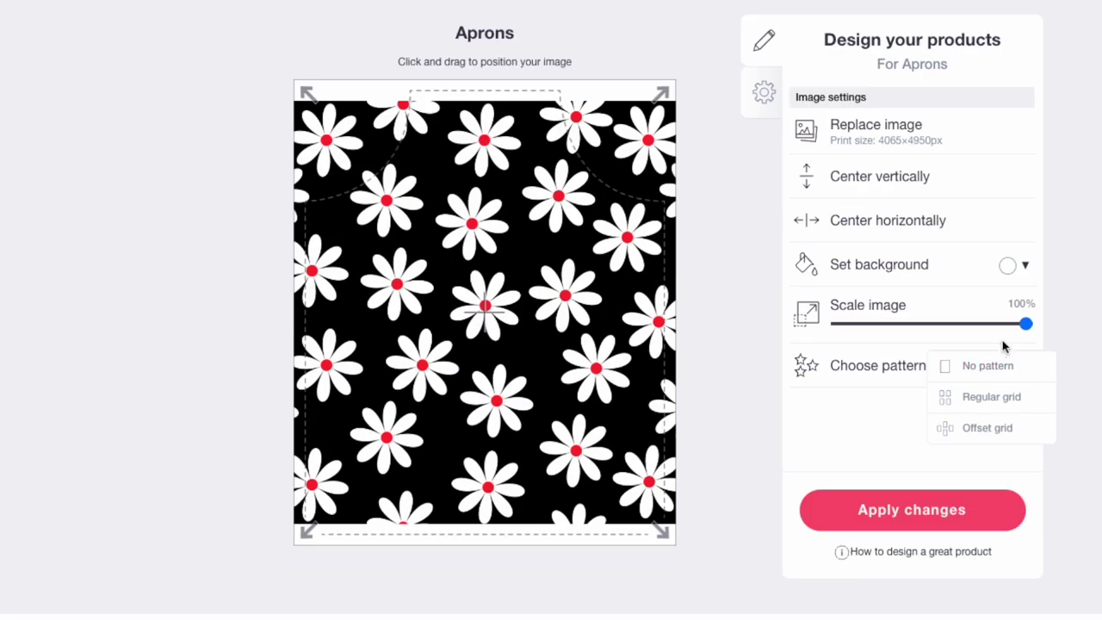
click(989, 402)
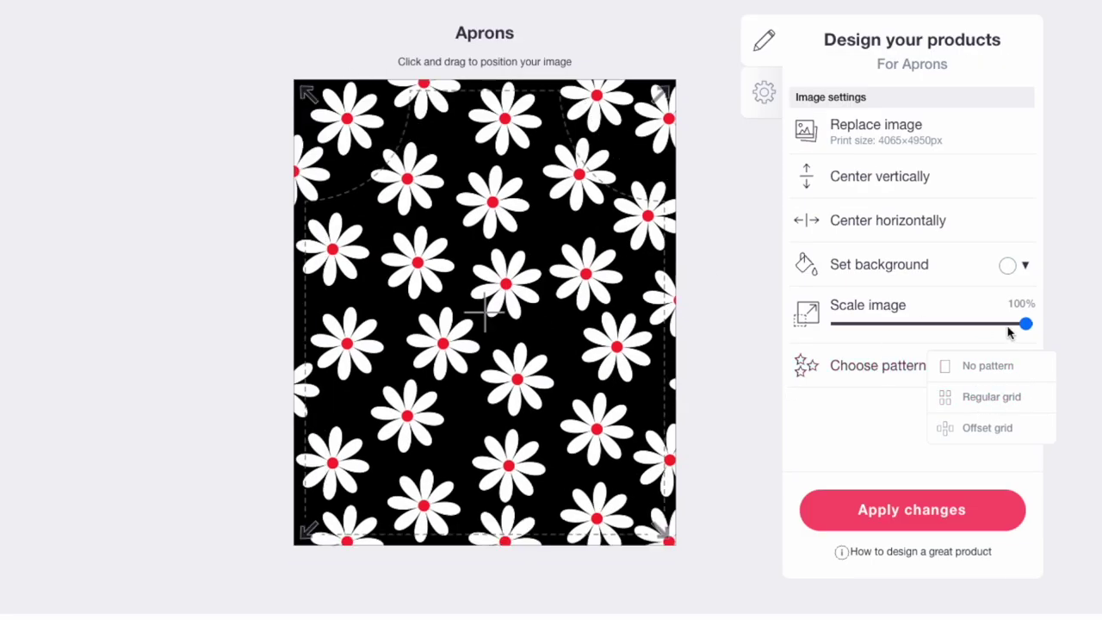
drag(1026, 323, 939, 323)
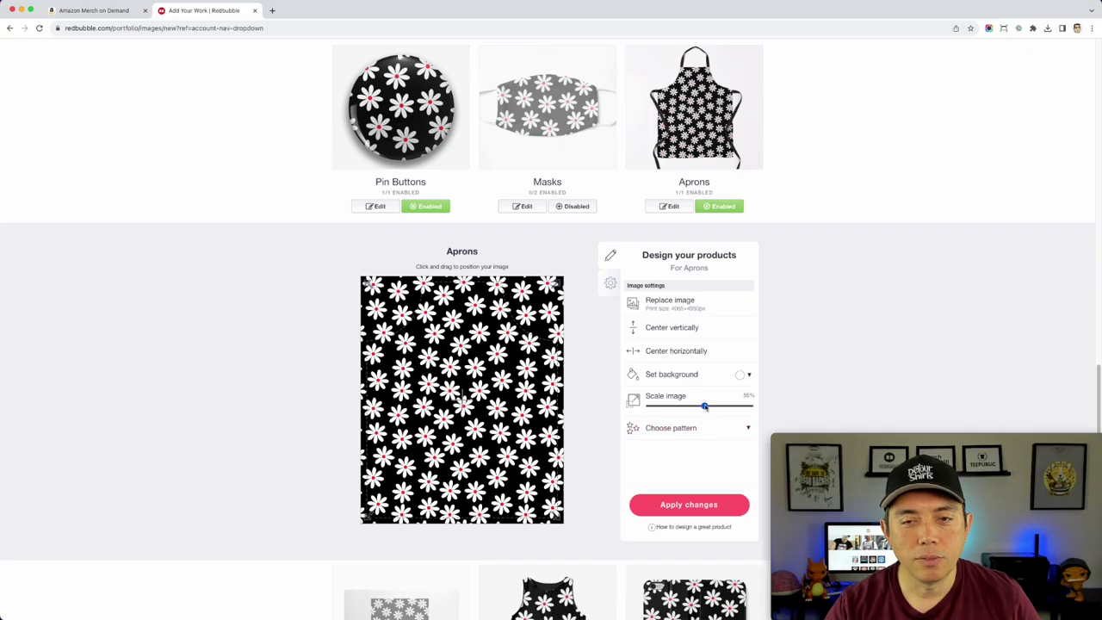
drag(704, 406, 701, 405)
scroll(461, 400, down, 5)
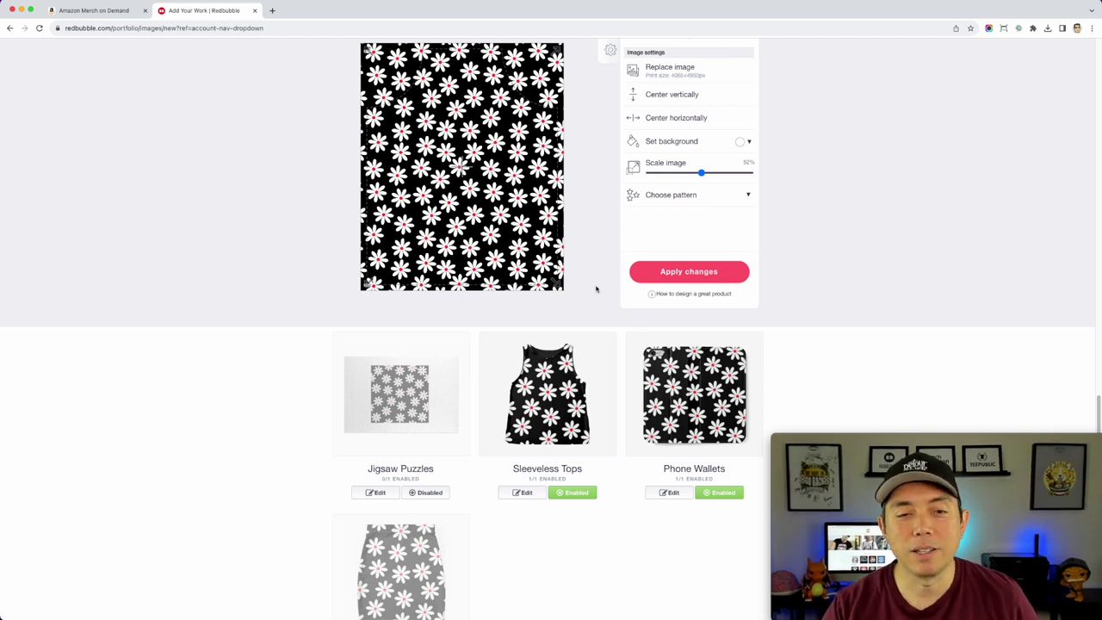
scroll(552, 310, up, 4)
scroll(532, 300, up, 12)
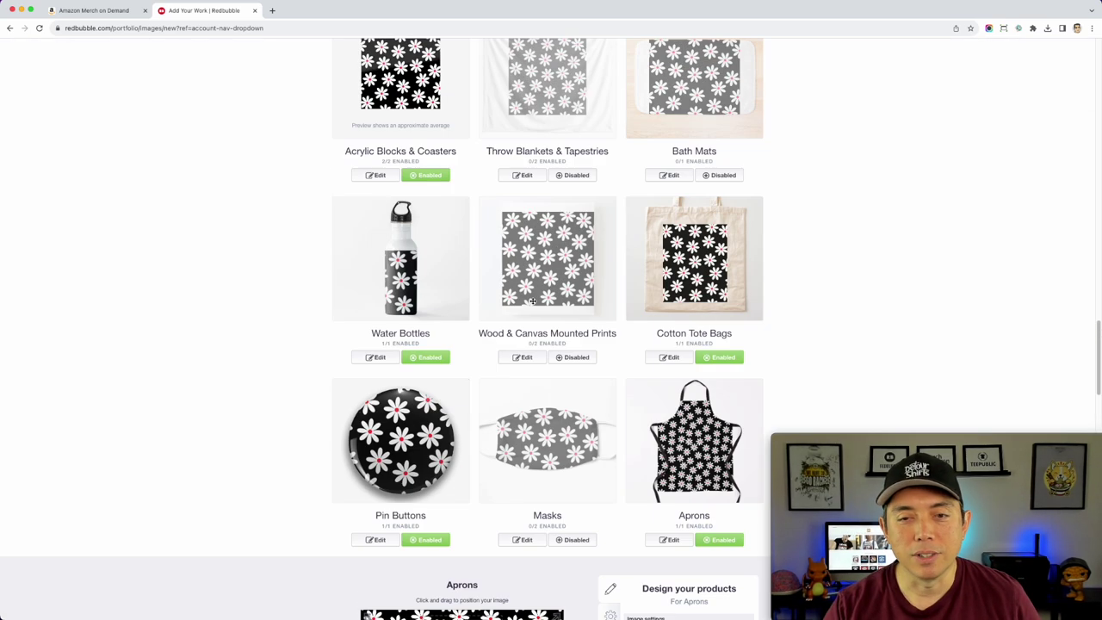
scroll(531, 324, up, 13)
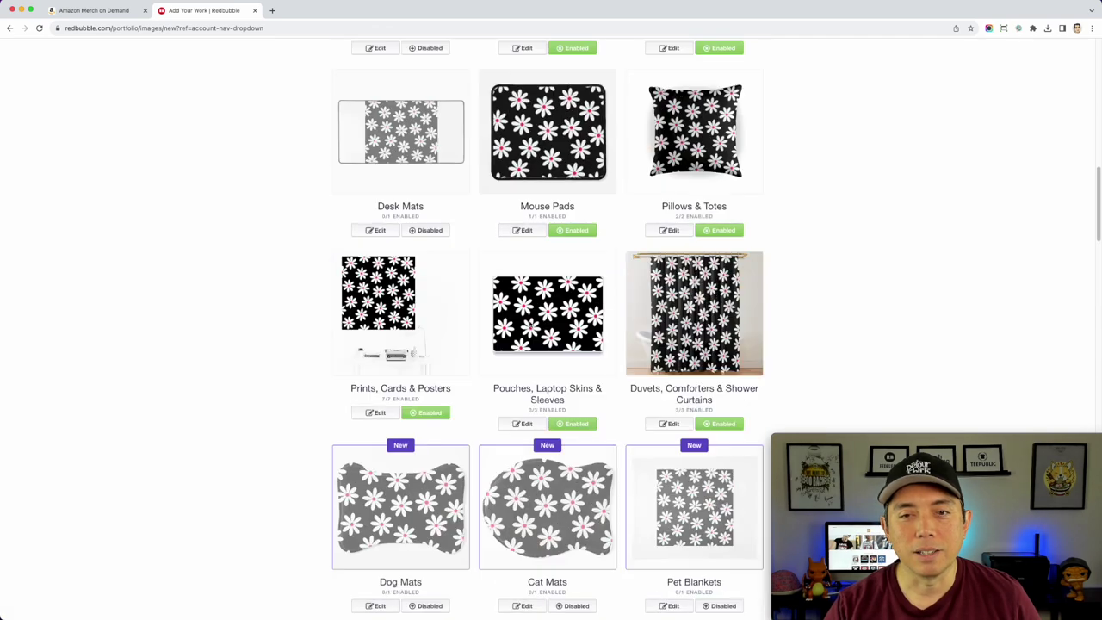
scroll(531, 325, up, 4)
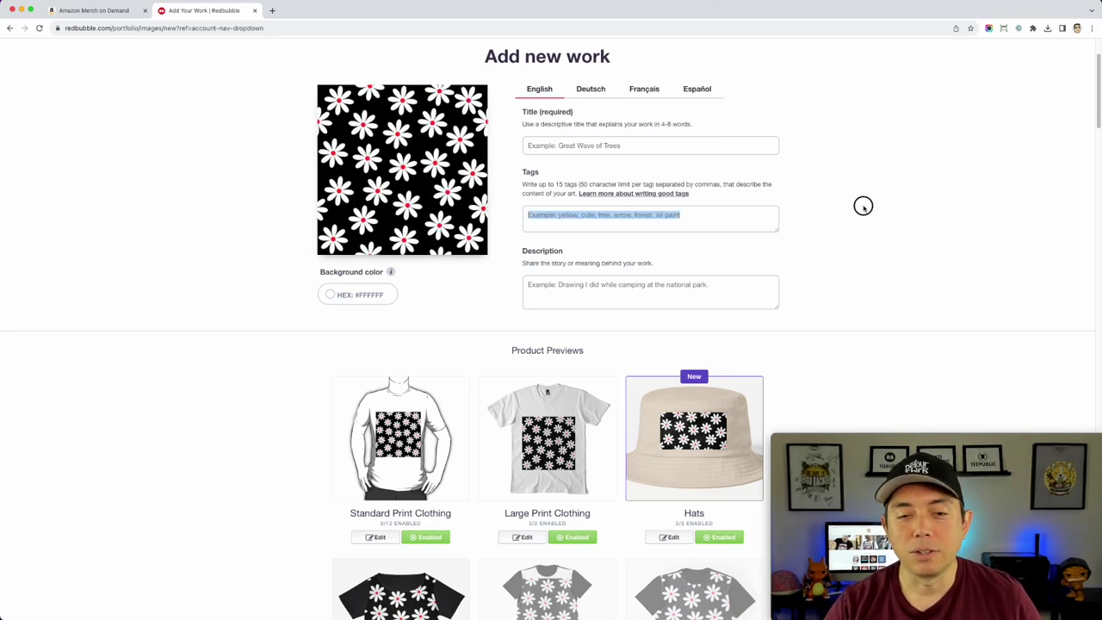
scroll(962, 361, down, 3)
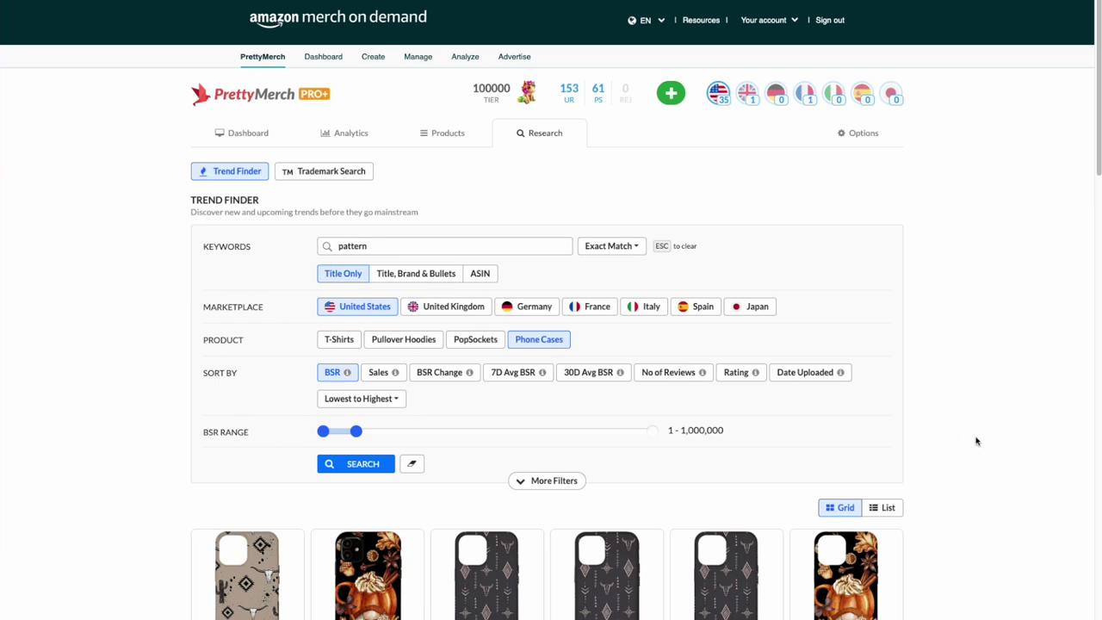
Scroll through the Trend Finder's US 'pattern' phone case results, such as plaid, checkered and daisy designs.
scroll(977, 441, down, 10)
scroll(991, 450, down, 10)
scroll(990, 450, down, 10)
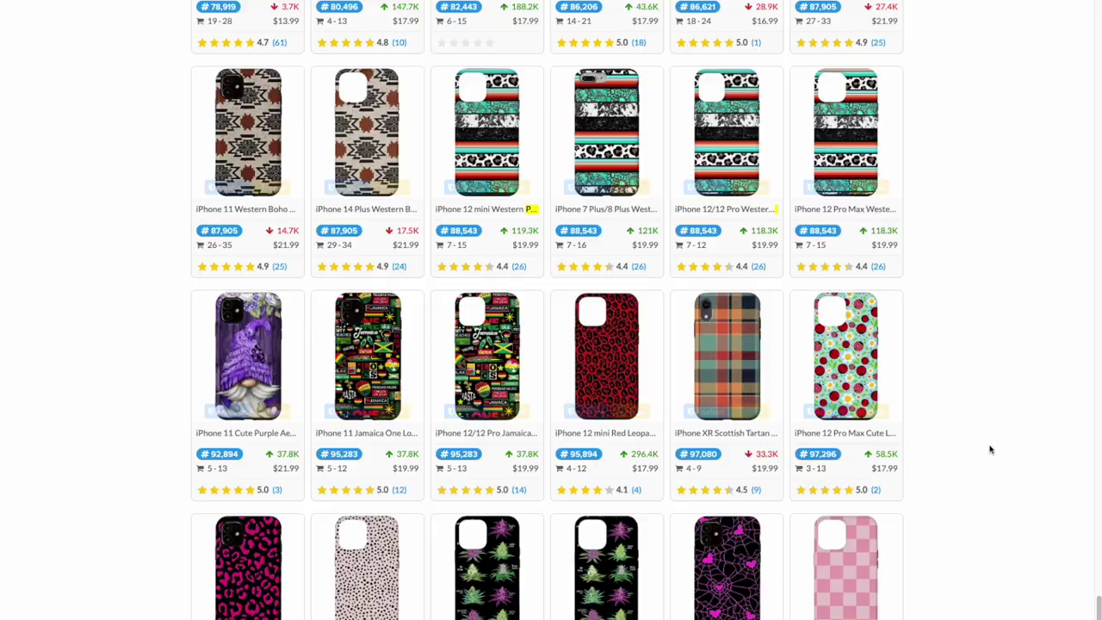